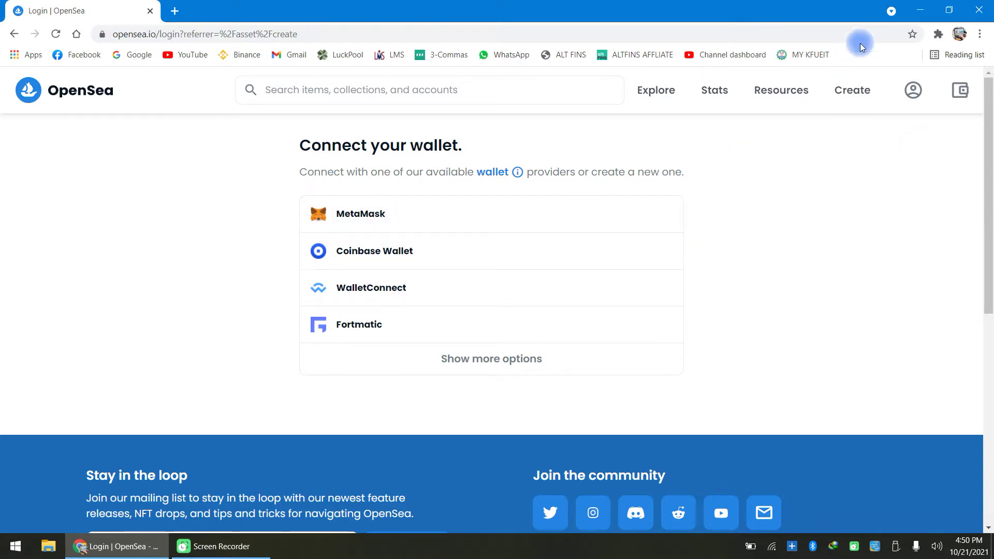
- Connect to OpenSea with the MetaMask wallet and unlock it by entering the wallet password
click(502, 217)
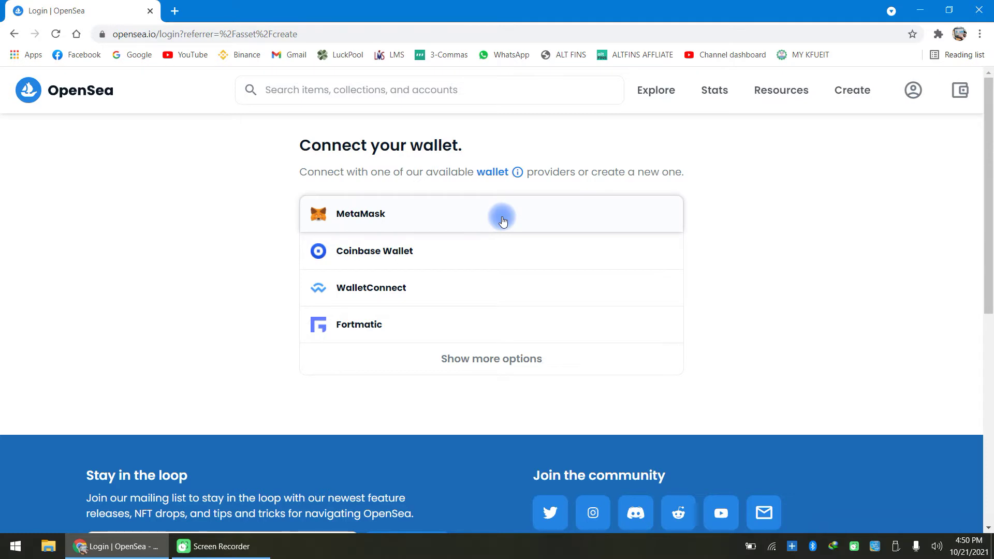
click(449, 217)
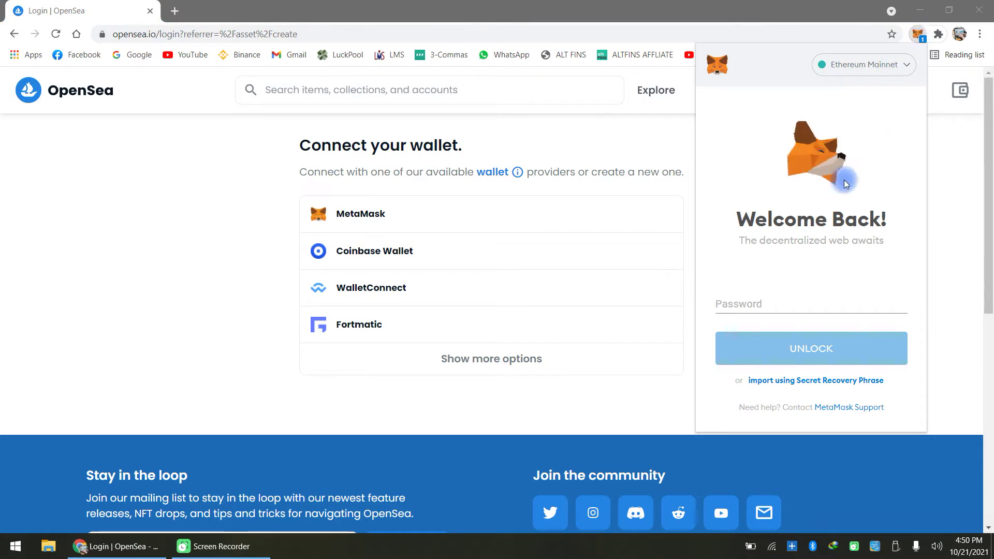
click(768, 302)
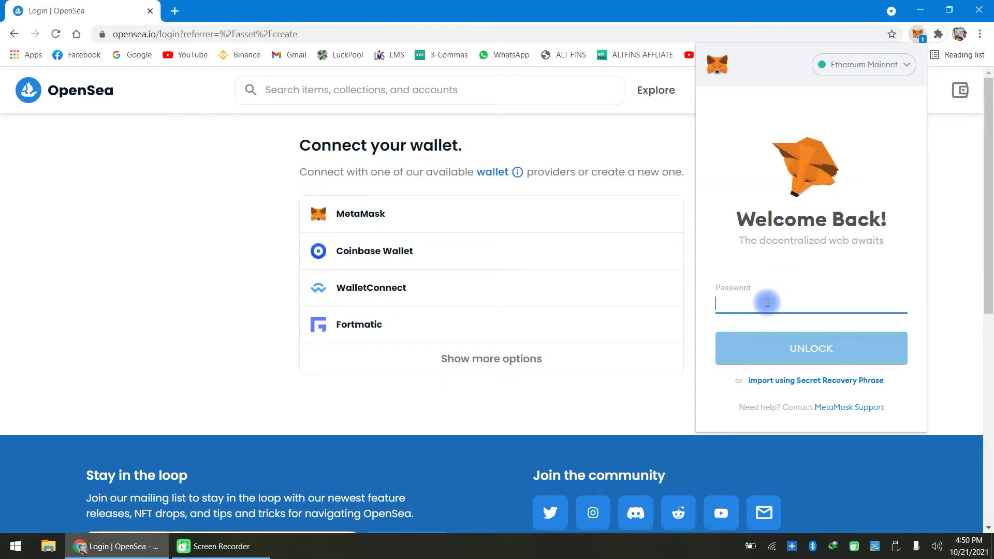
text(••••)
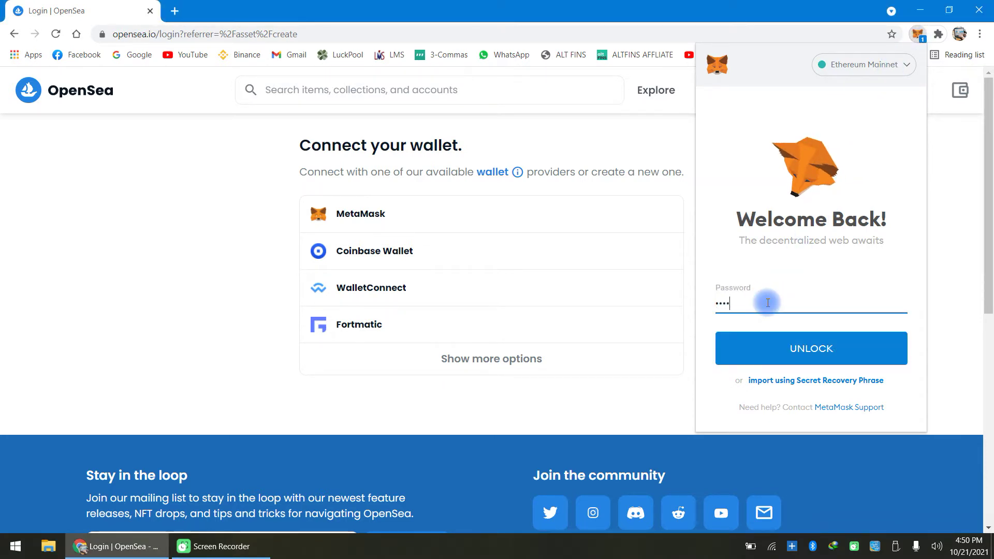
text(••••••)
click(791, 357)
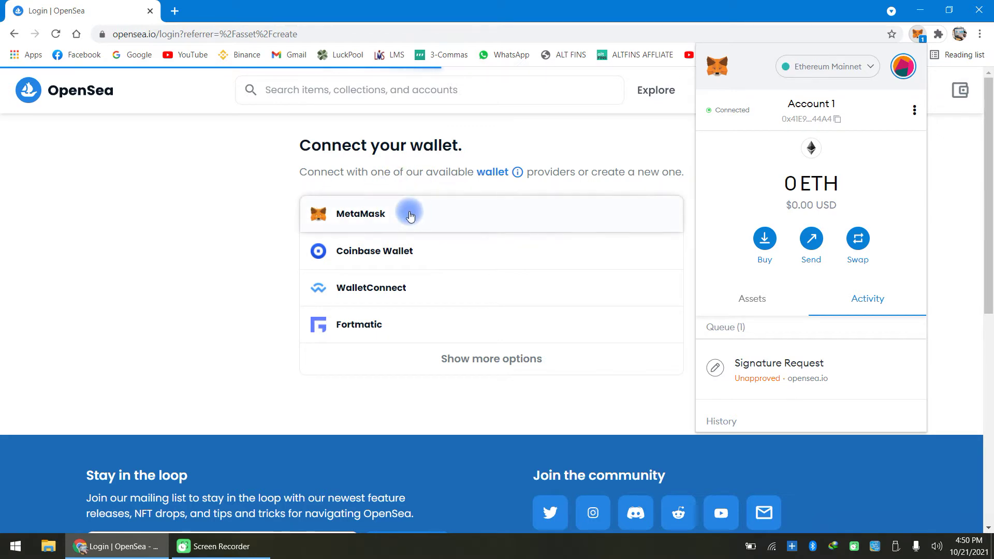
- Read and sign OpenSea's pending signature request in MetaMask, and close the wallet window
click(778, 369)
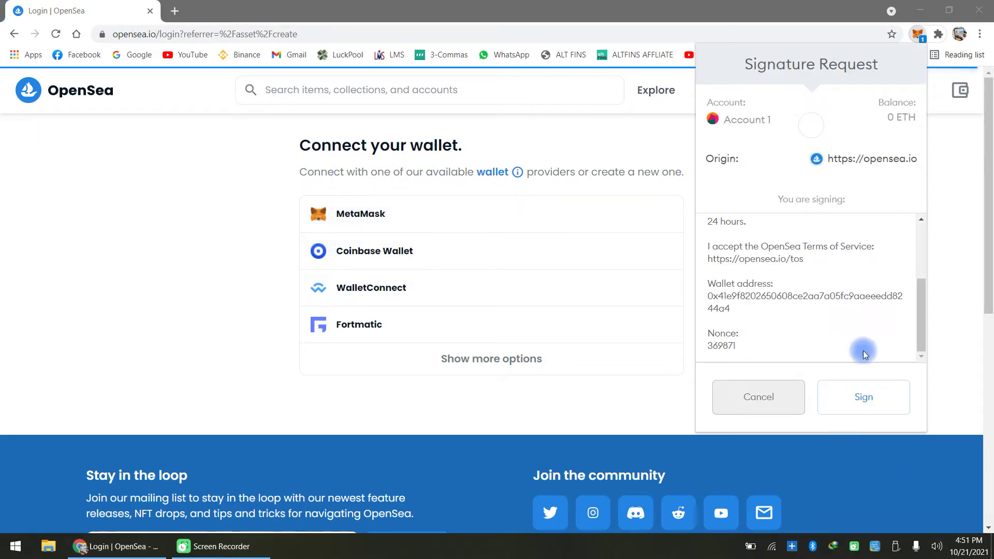
scroll(834, 311, up, 3)
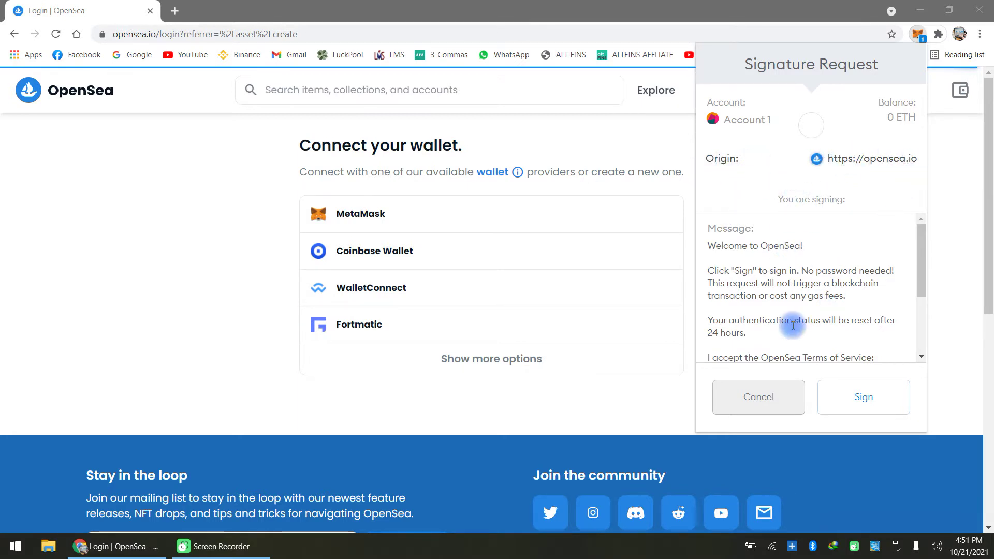
scroll(795, 329, down, 3)
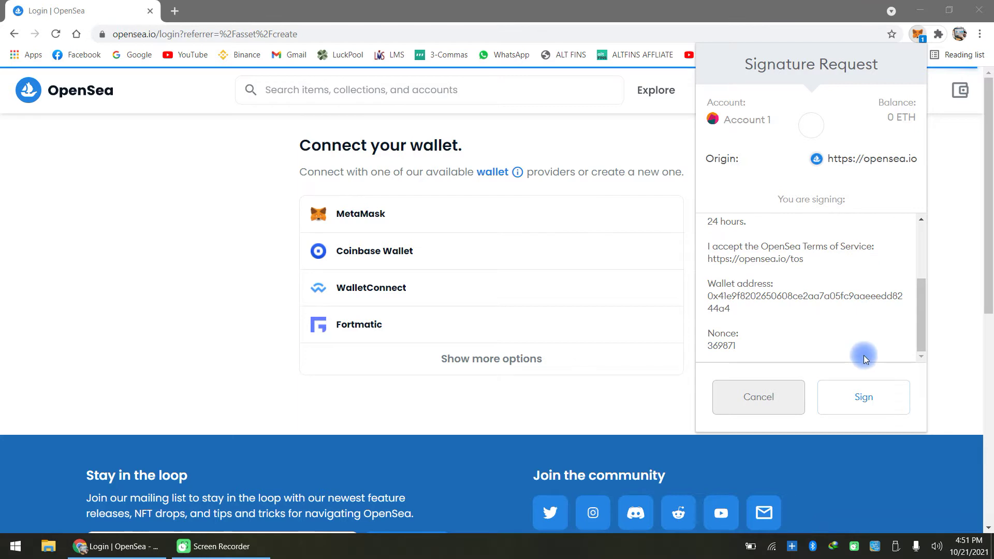
click(862, 397)
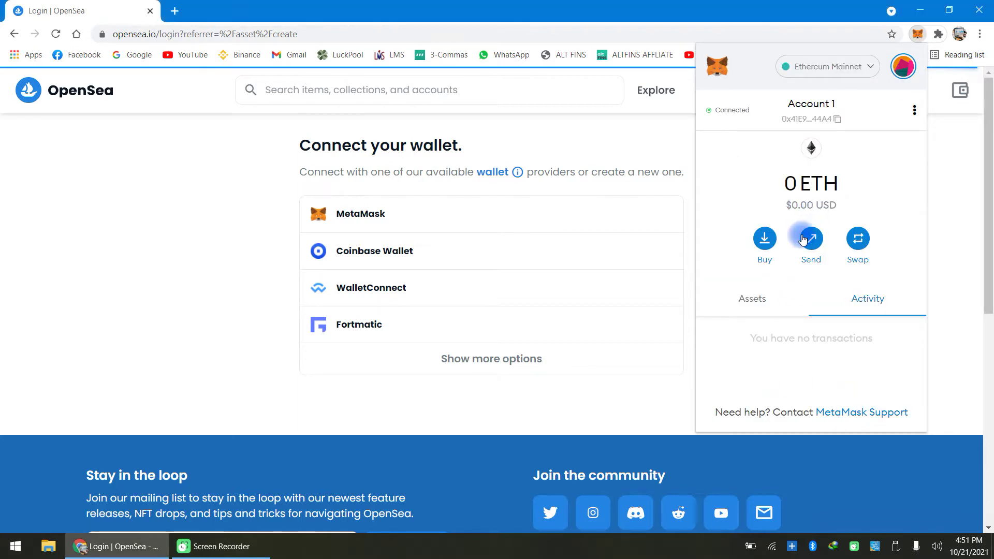
click(641, 223)
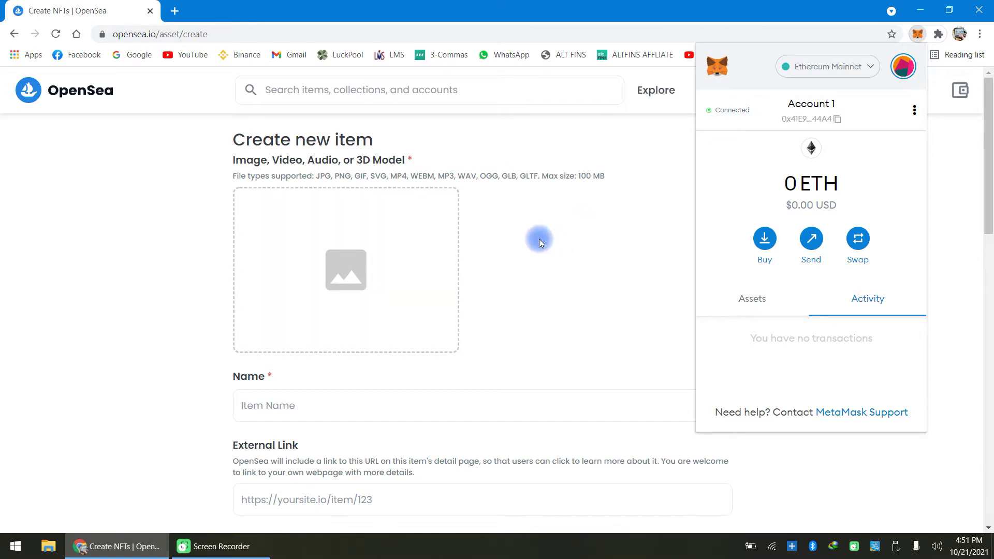
click(918, 35)
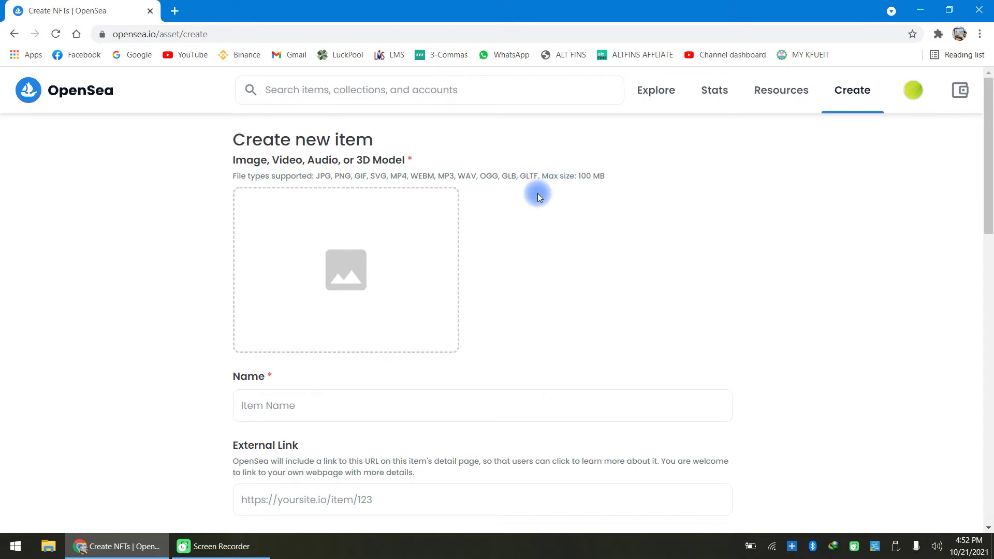
- Upload Screenshot 10-17-2021 20.16.57.png as the new item's media and name the item MYNFT
click(344, 260)
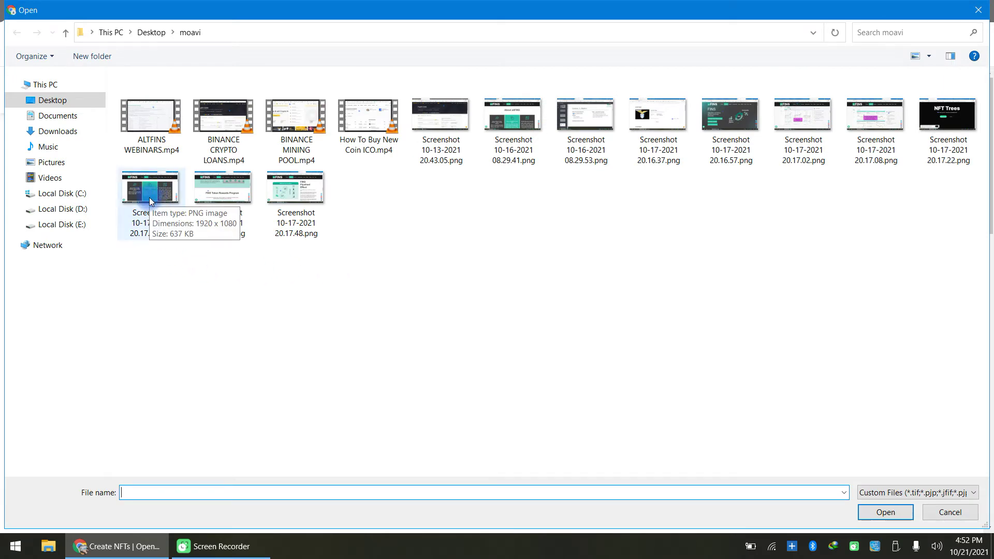
click(731, 150)
click(885, 511)
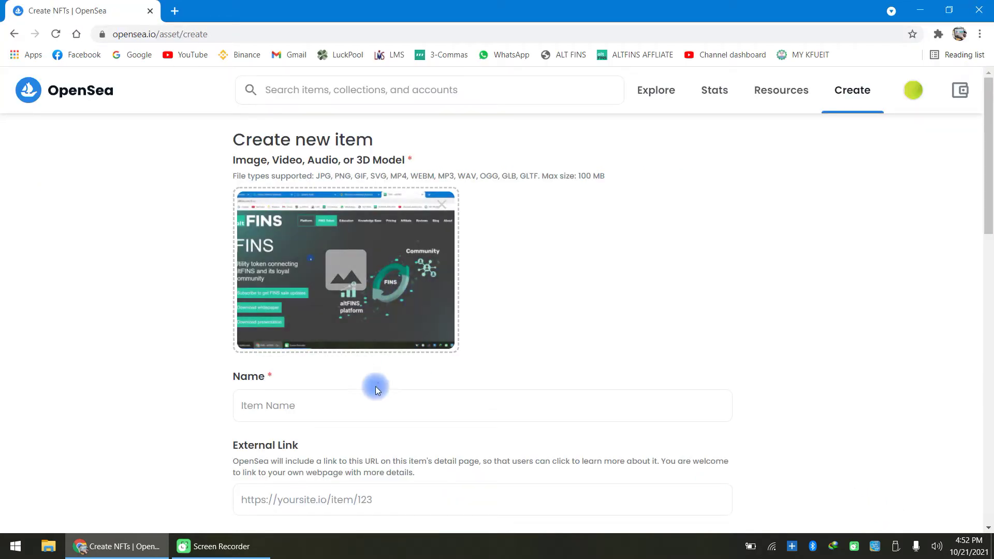
click(365, 399)
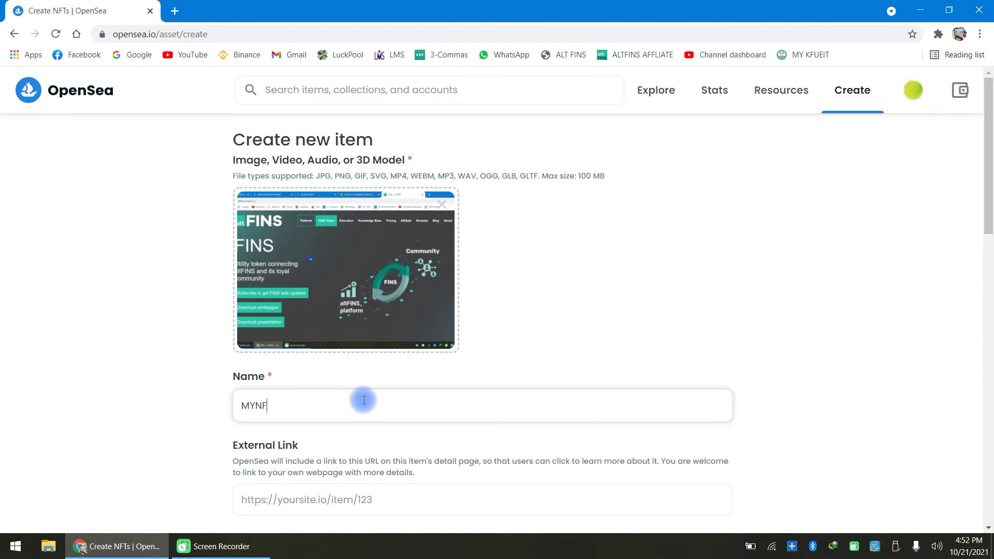
- Look over the new item's media preview, Name, External Link and Description fields
scroll(364, 400, down, 3)
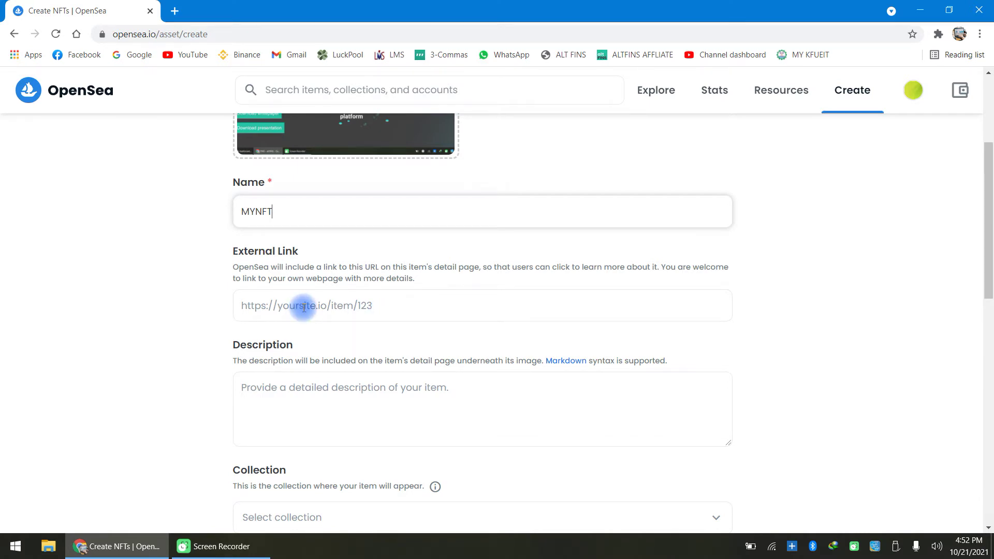
scroll(303, 306, down, 3)
scroll(290, 290, up, 6)
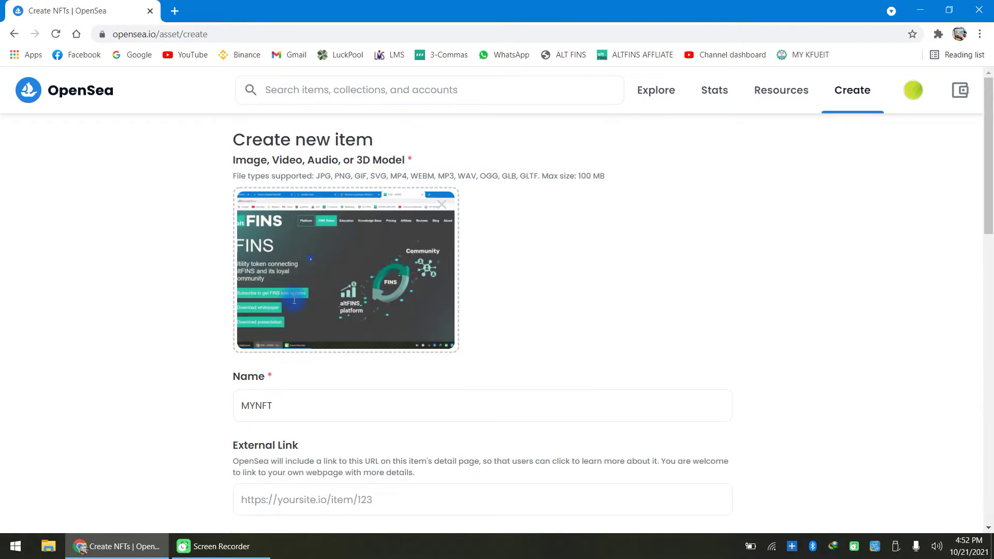
scroll(294, 362, down, 3)
scroll(280, 383, up, 3)
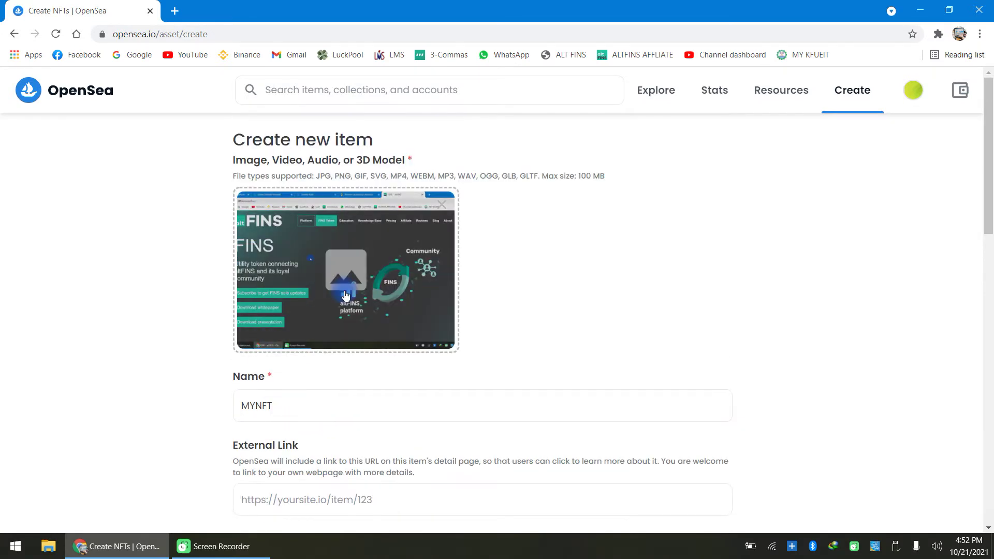
scroll(347, 289, down, 5)
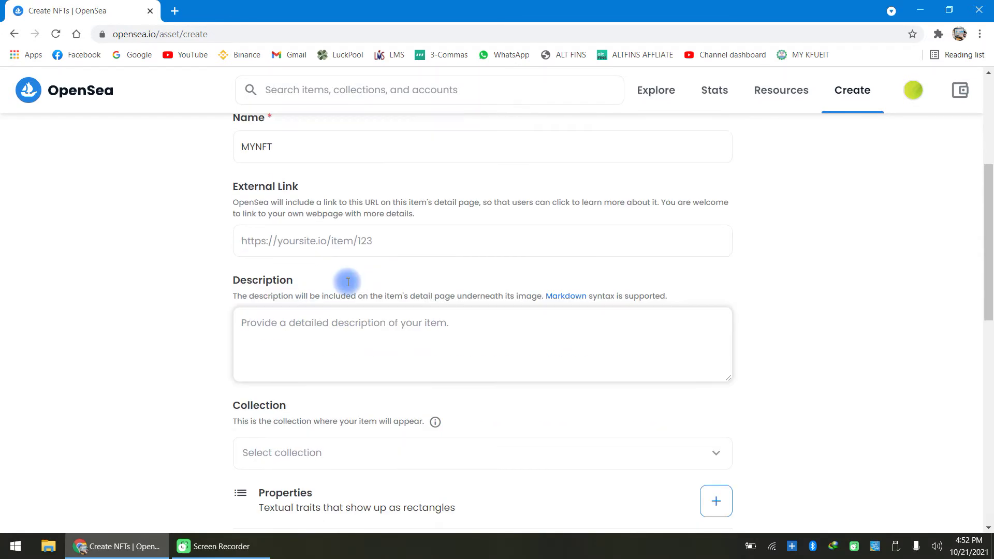
scroll(330, 329, up, 1)
scroll(329, 330, down, 1)
click(330, 327)
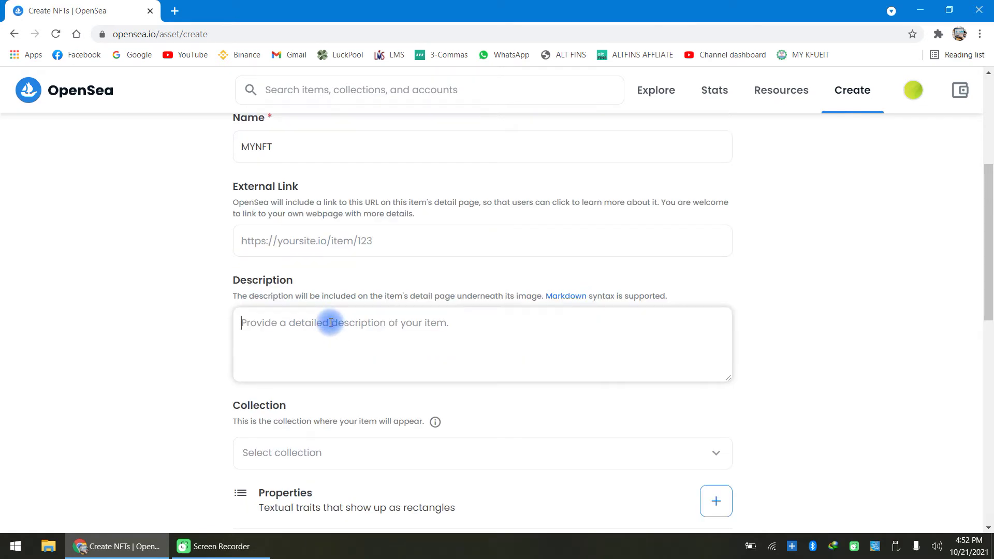
- Check which collections are available for the item without selecting one
scroll(310, 322, down, 2)
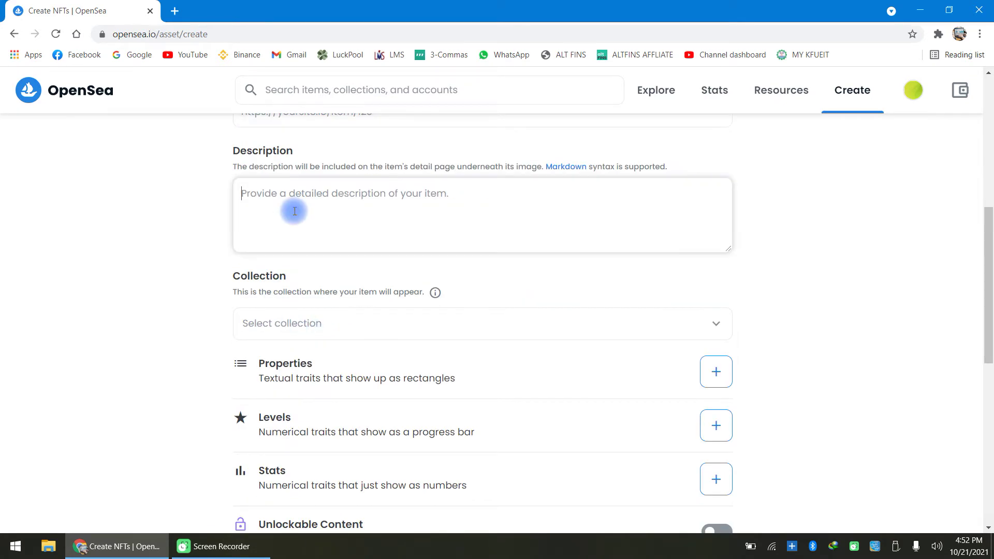
click(288, 319)
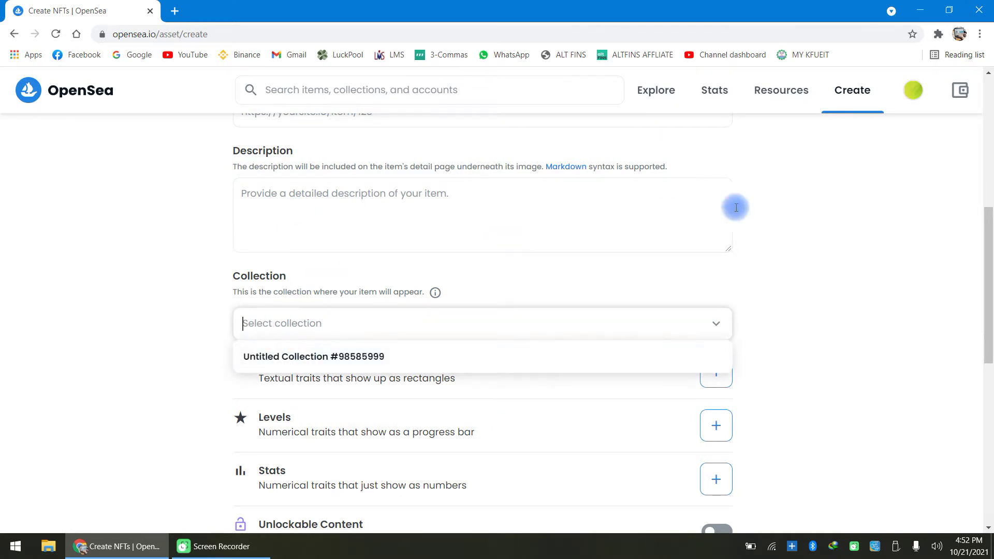
click(842, 216)
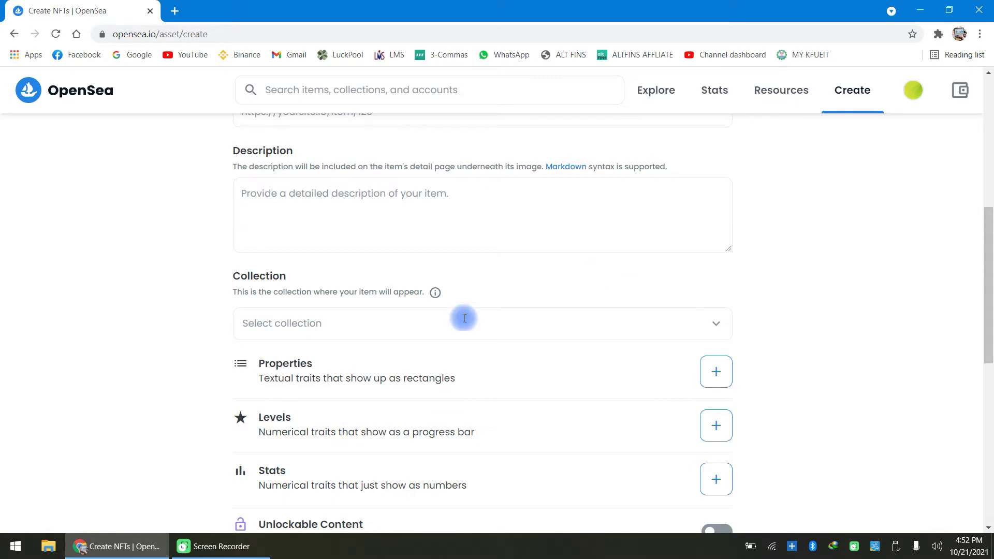
scroll(277, 314, down, 2)
click(380, 192)
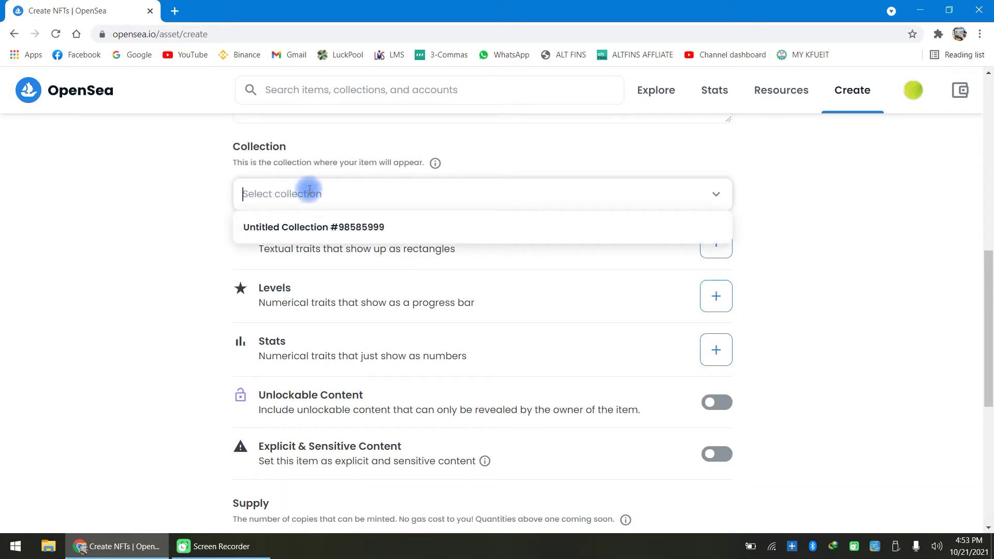
click(187, 202)
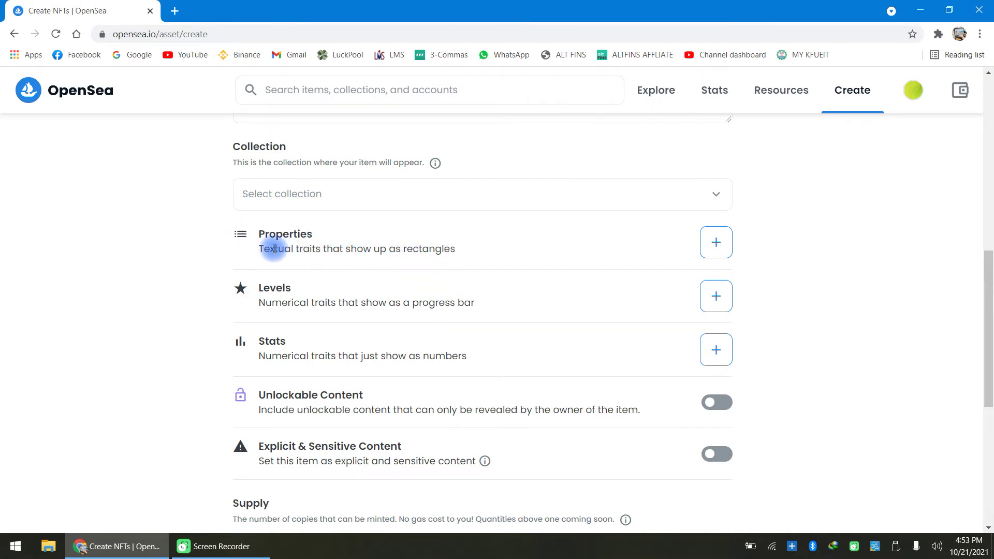
scroll(332, 281, up, 5)
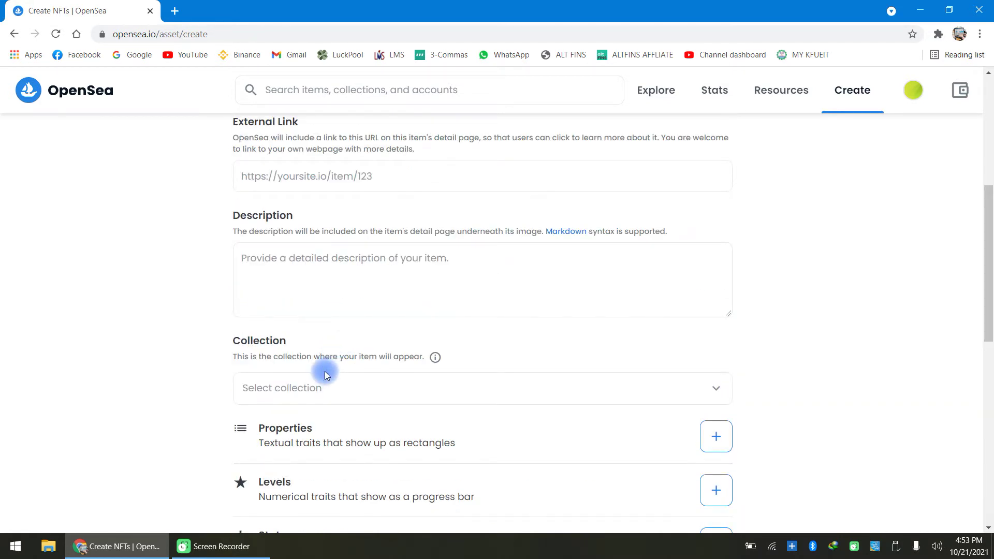
- Examine the item's Properties, Levels, Stats, Unlockable Content, Explicit & Sensitive Content, Supply and Blockchain options
scroll(323, 290, down, 5)
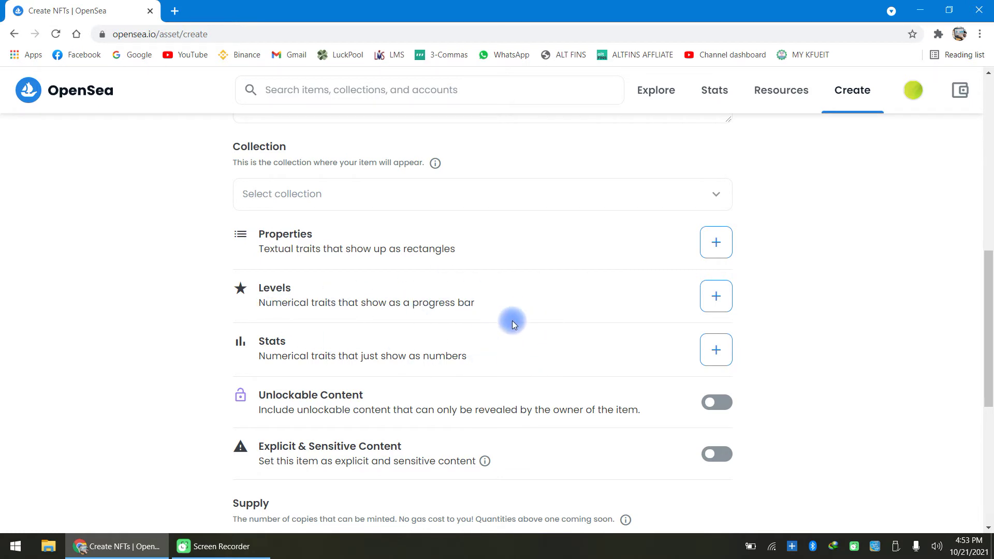
scroll(511, 321, down, 3)
drag(259, 204, 283, 205)
drag(356, 202, 362, 202)
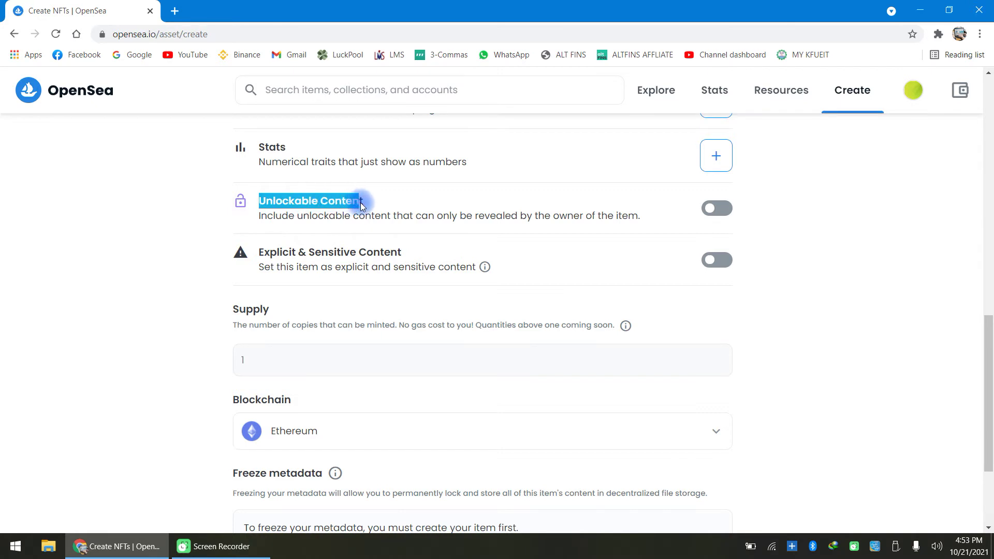
click(274, 215)
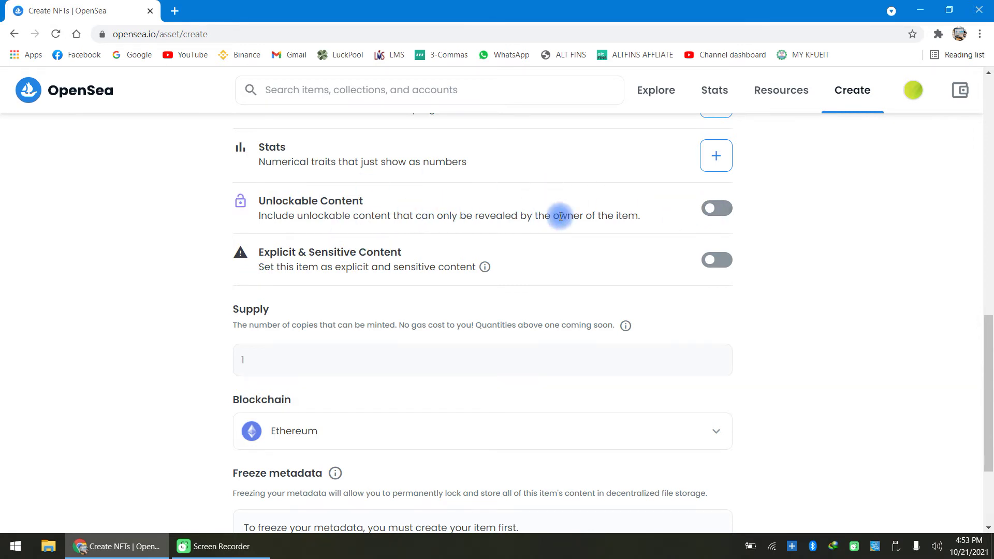
scroll(549, 215, up, 2)
scroll(357, 238, down, 2)
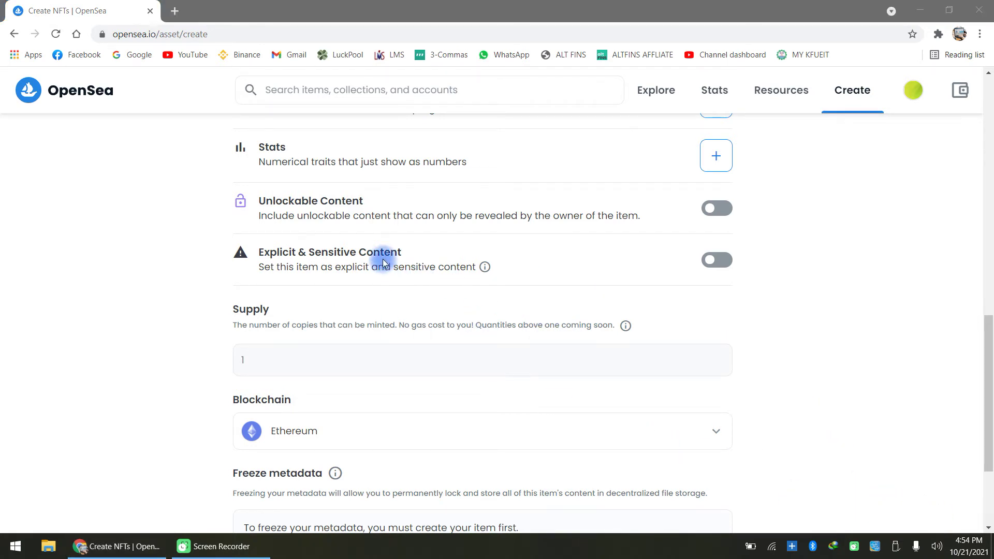
mouse_move(482, 266)
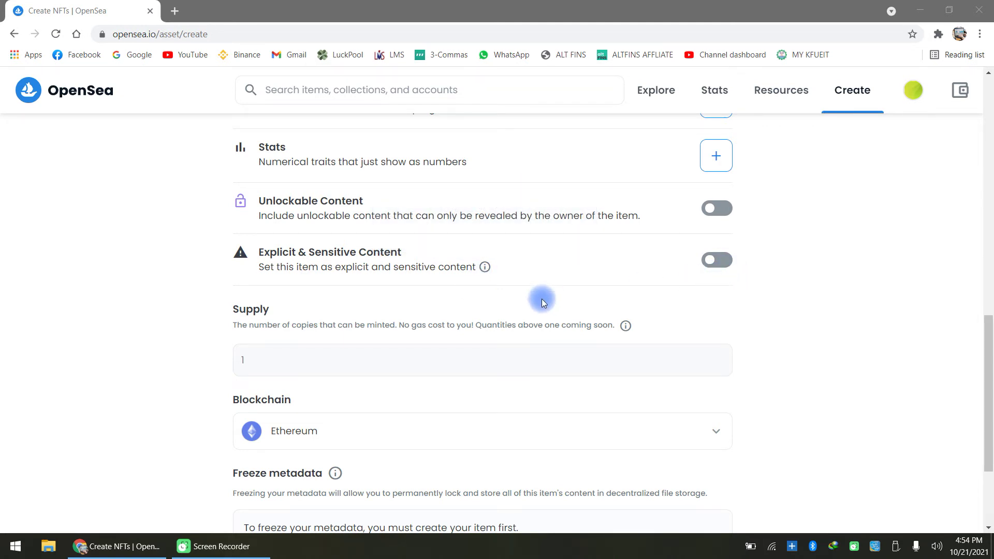
scroll(391, 309, down, 3)
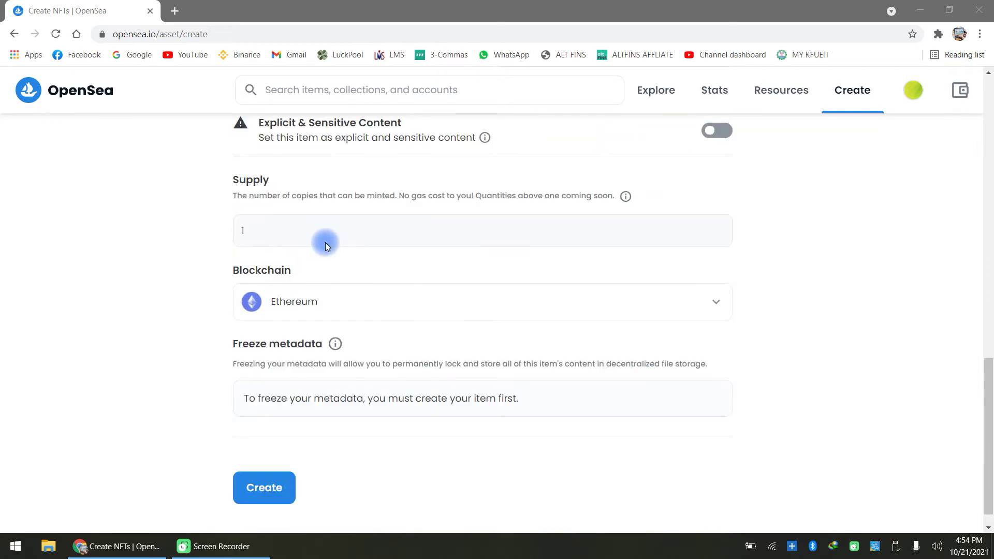
- Review the entire item form again, from the uploaded media down to the Supply and Blockchain settings
scroll(325, 247, up, 8)
scroll(414, 409, down, 1)
scroll(326, 404, up, 6)
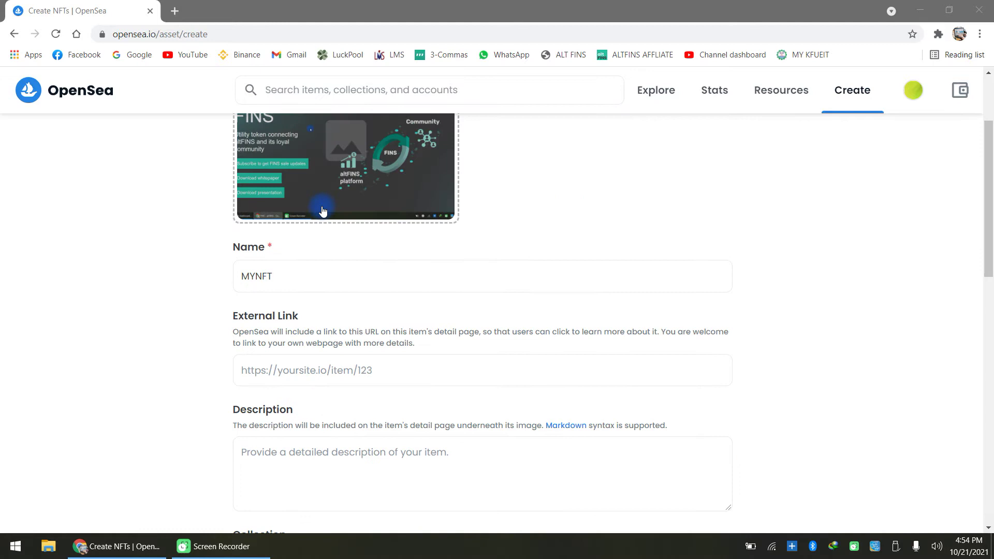
scroll(321, 295, down, 5)
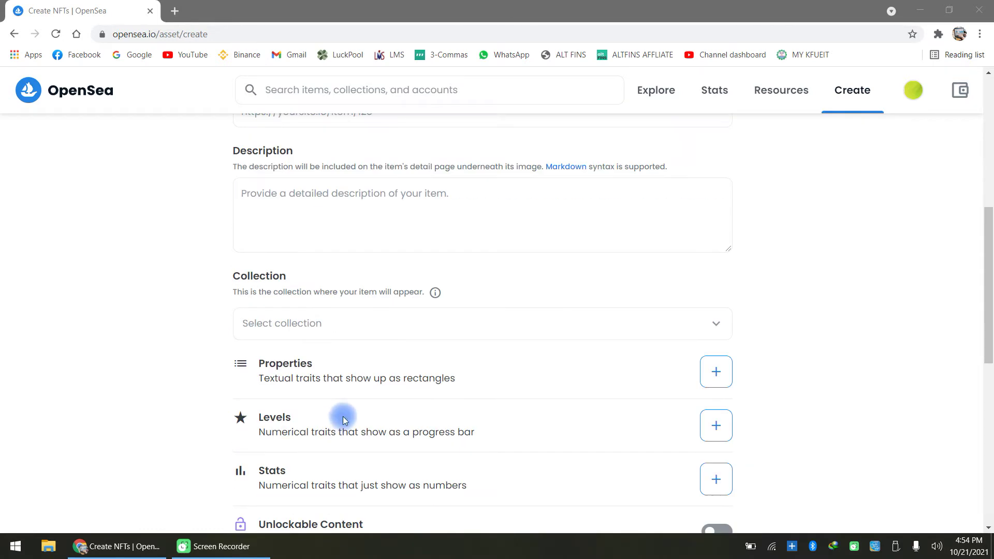
scroll(350, 412, down, 5)
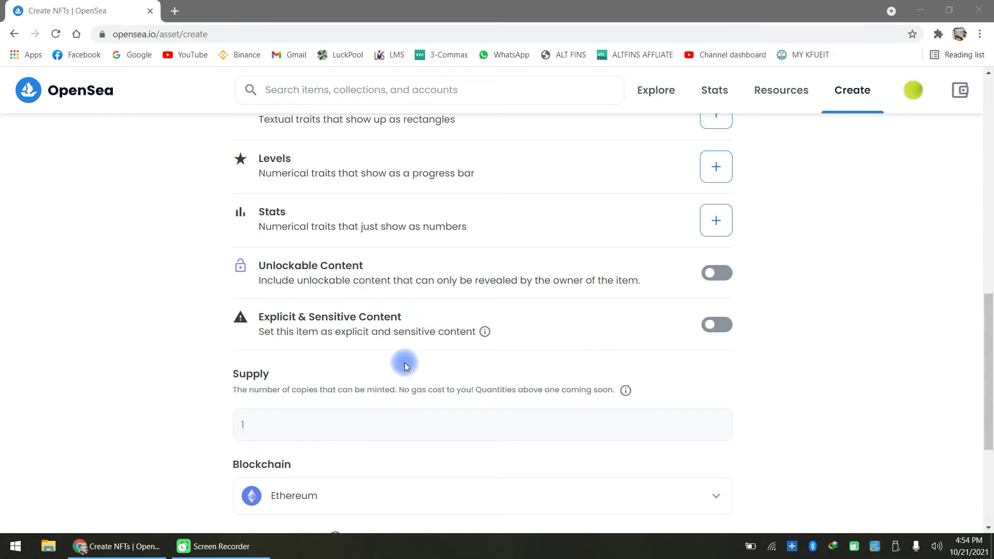
scroll(458, 402, down, 4)
scroll(458, 402, up, 2)
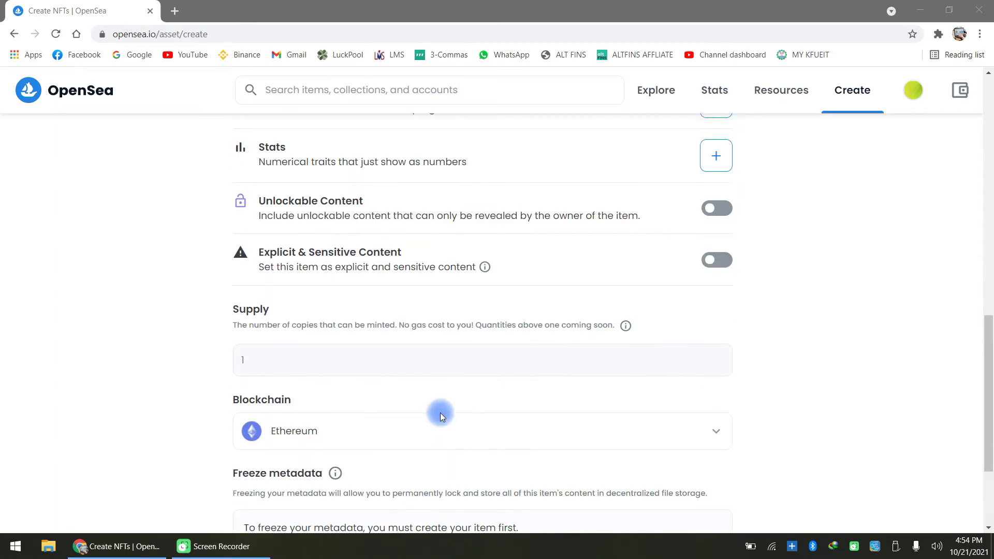
- Check the item's Supply field, the available Blockchain choices and the Freeze metadata section, keeping Ethereum as the blockchain
scroll(253, 324, down, 1)
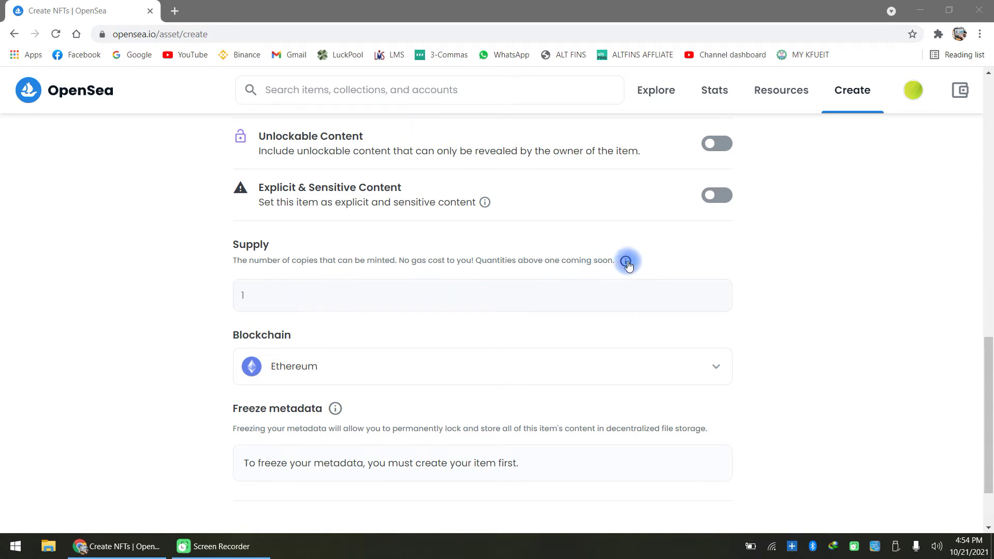
click(373, 300)
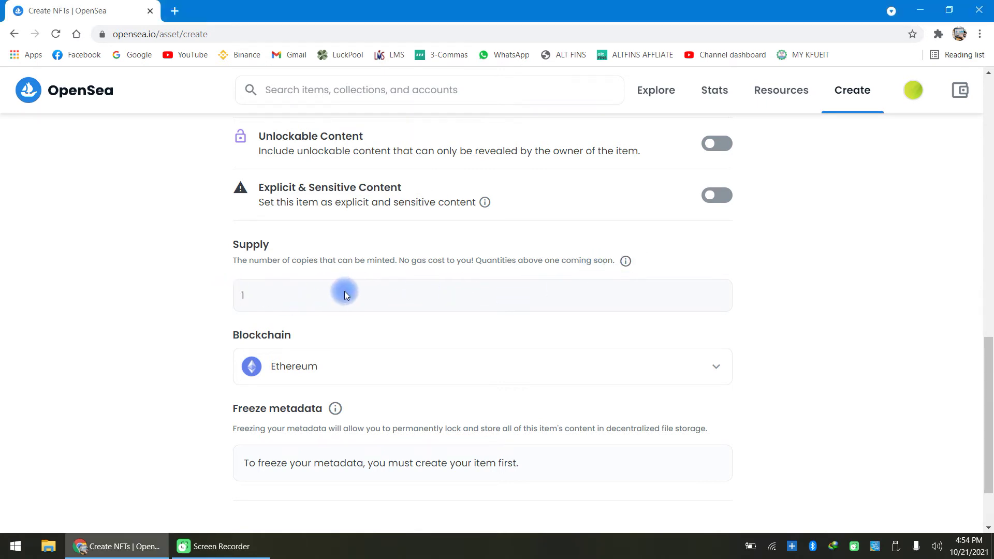
scroll(344, 291, down, 2)
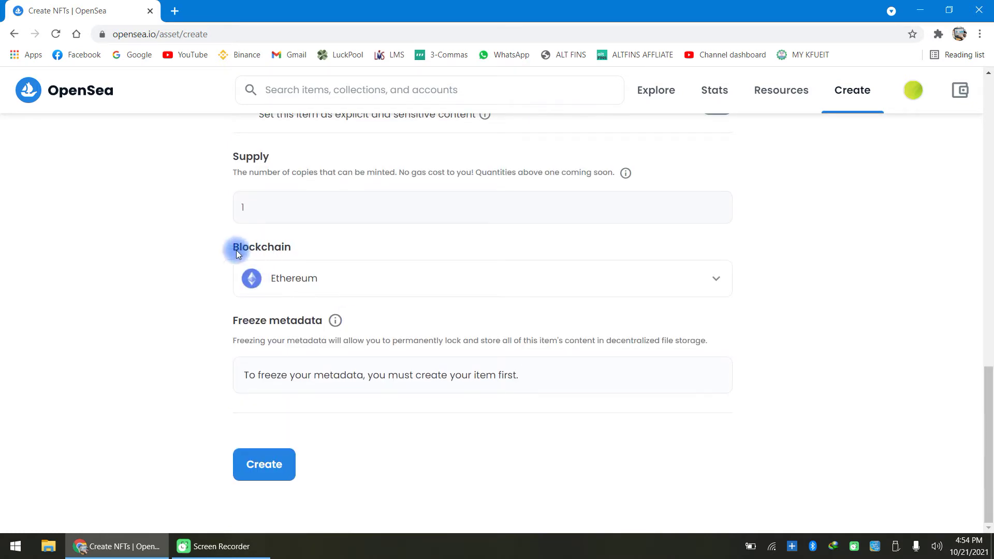
click(309, 280)
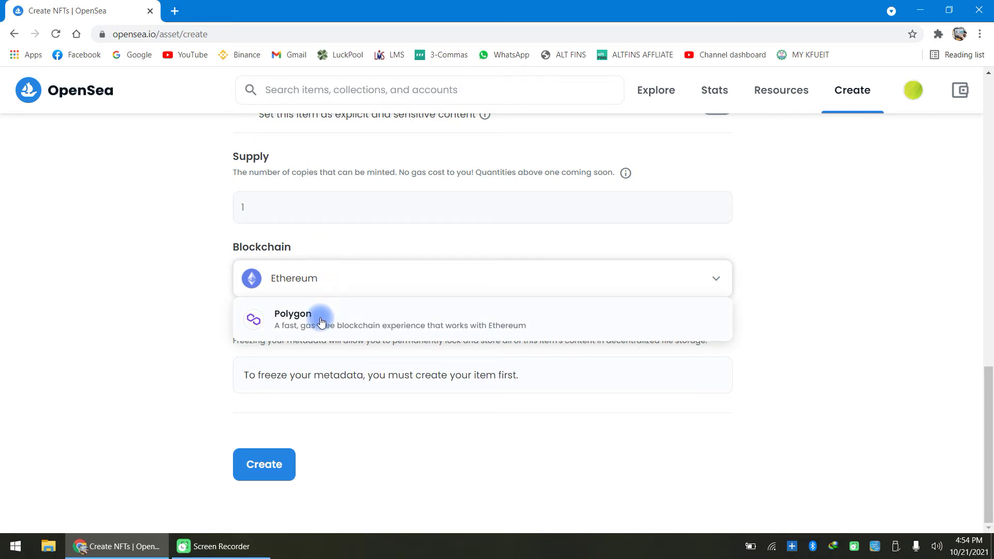
click(306, 288)
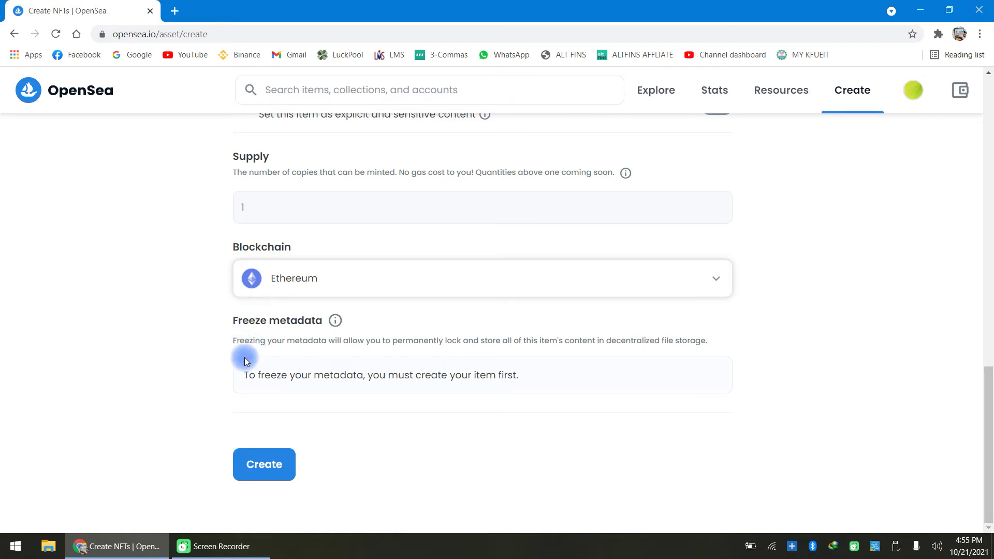
click(321, 373)
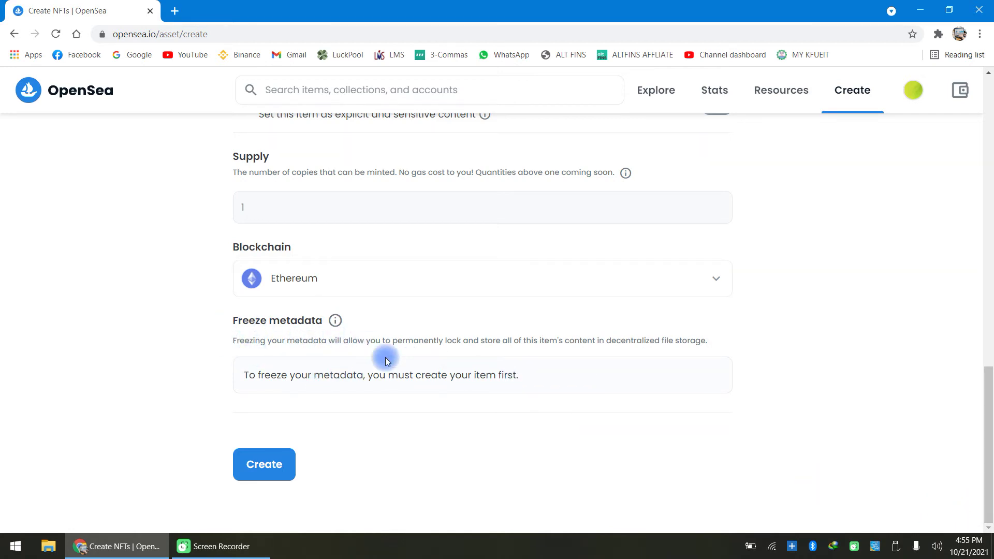
click(939, 523)
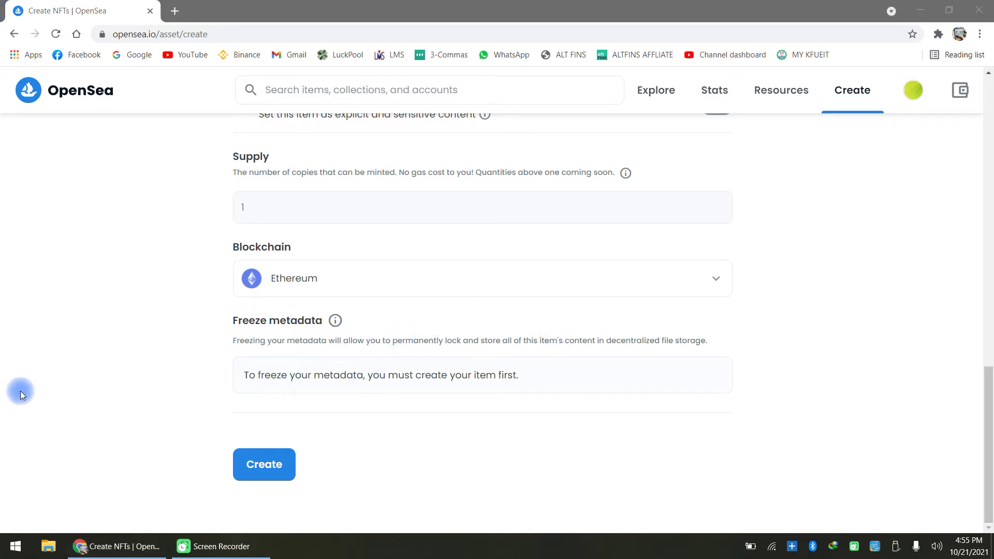
- Create the MYNFT item with the current form settings and close the creation confirmation
scroll(20, 390, up, 7)
scroll(20, 389, down, 2)
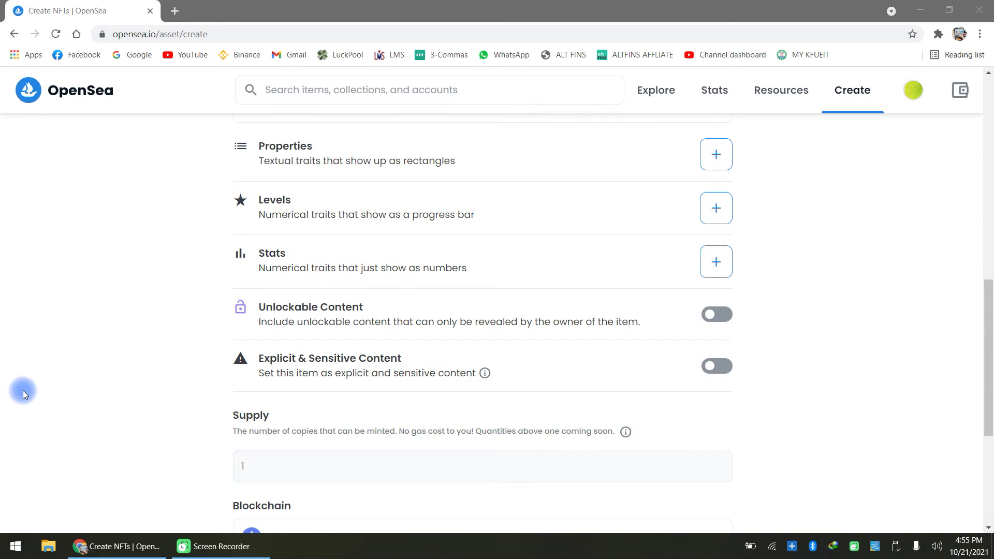
scroll(222, 395, down, 2)
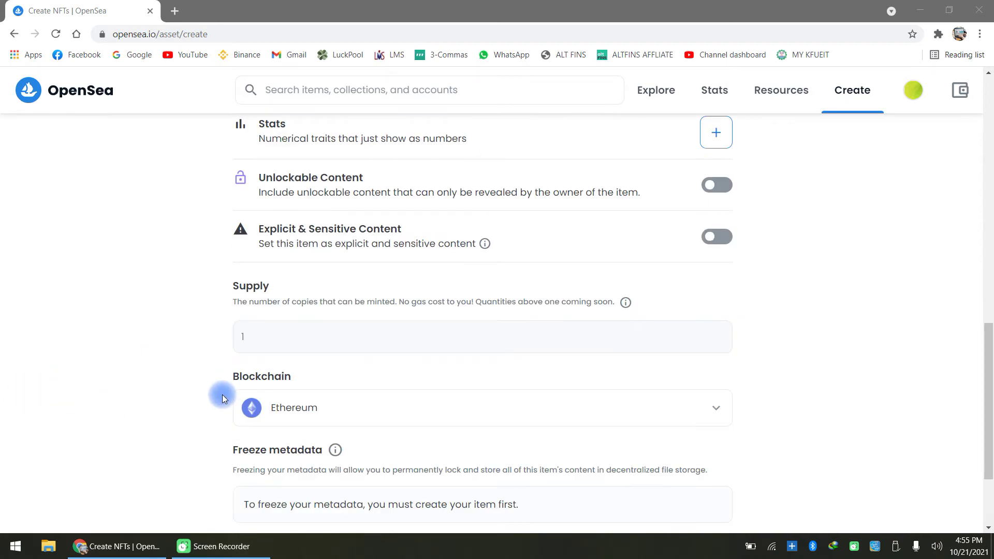
scroll(222, 395, down, 2)
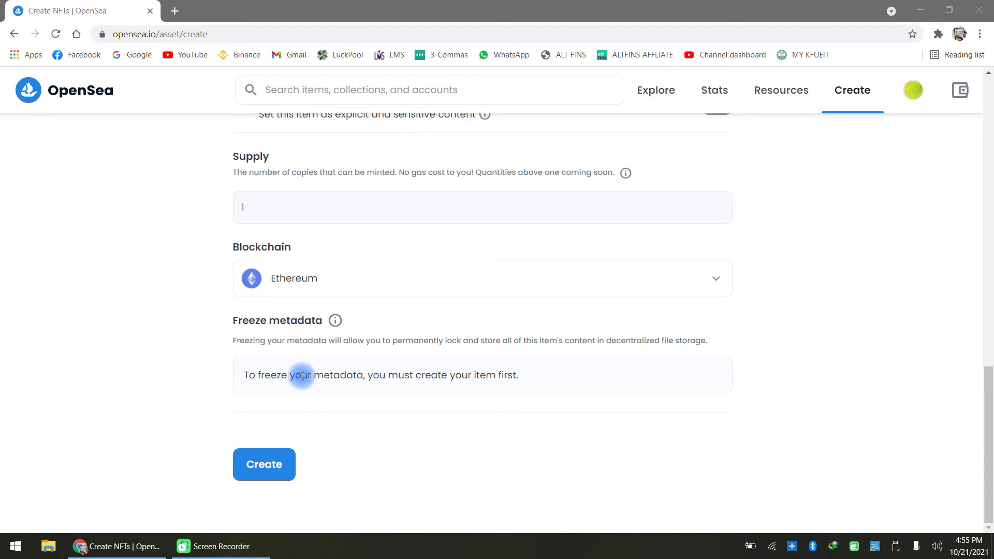
scroll(301, 376, up, 4)
scroll(301, 377, down, 4)
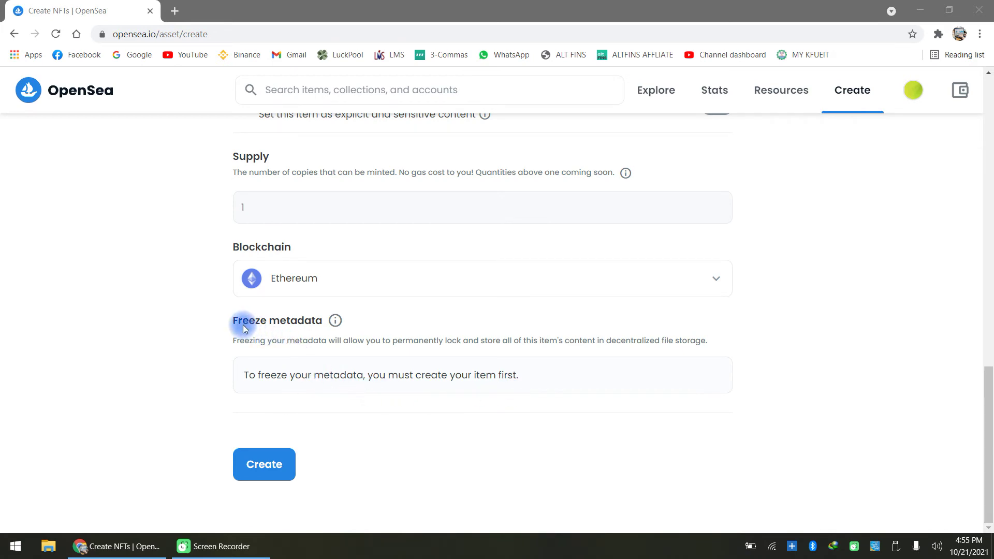
scroll(338, 410, up, 10)
scroll(119, 400, down, 10)
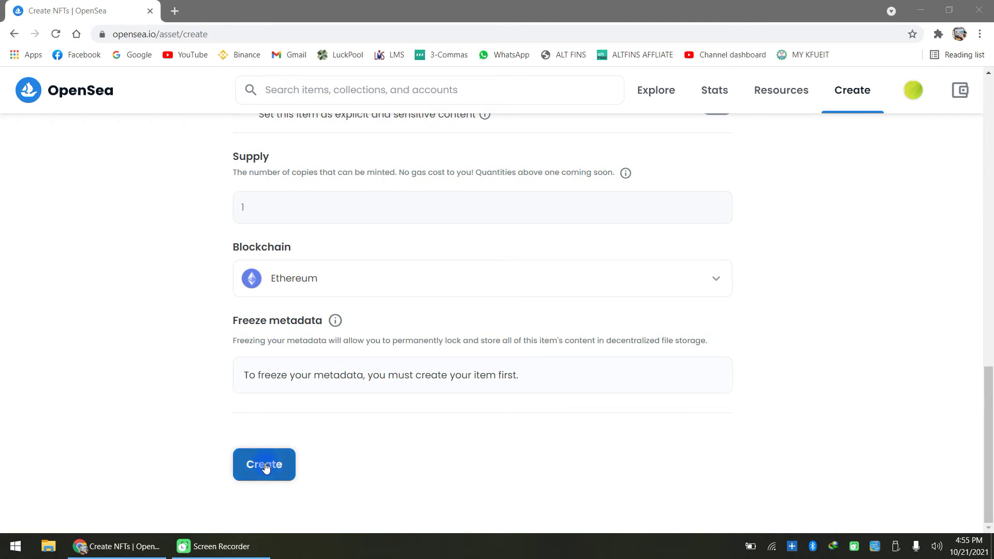
click(265, 465)
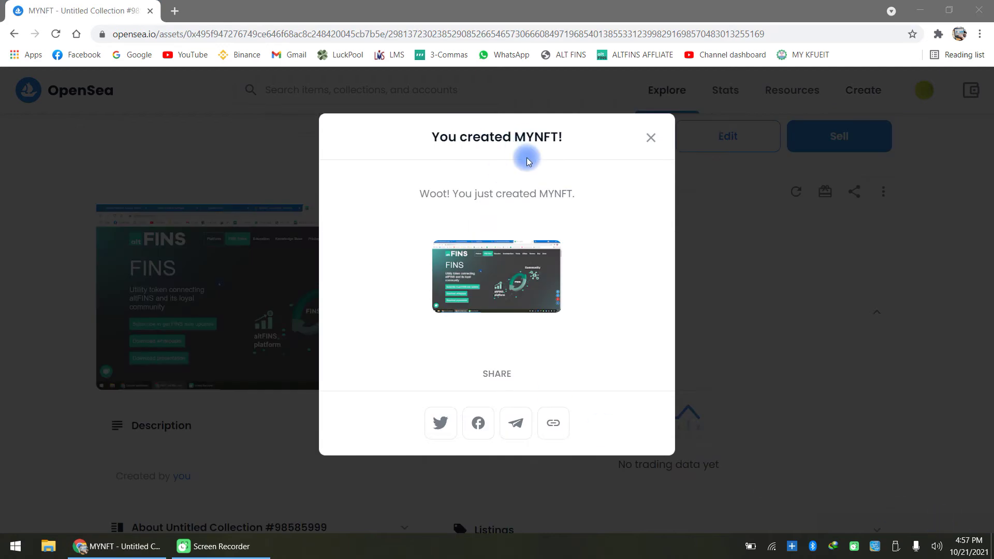
click(651, 137)
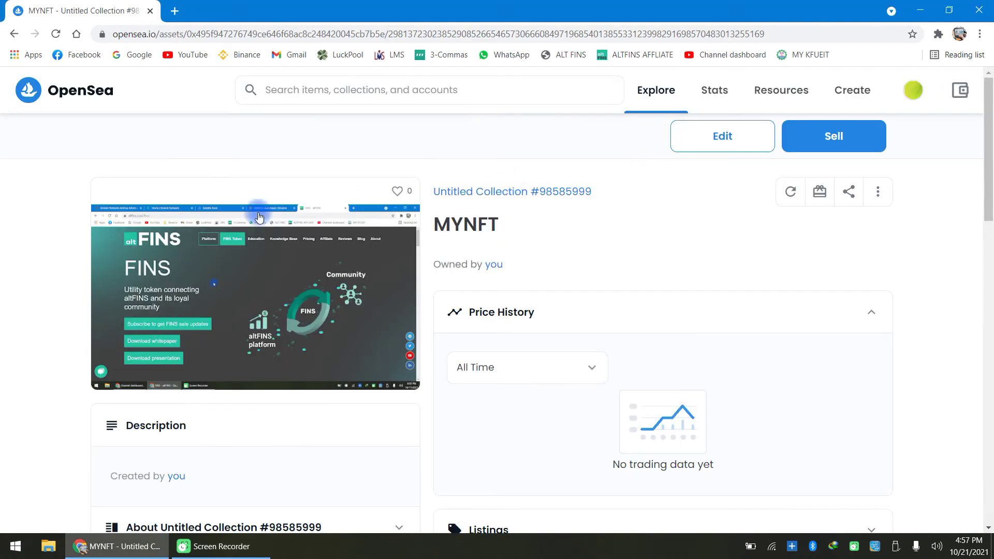
- Look over the MYNFT item page, including its Description, Price History, Offers, Trading History and collection sections
scroll(419, 277, down, 5)
scroll(412, 274, up, 5)
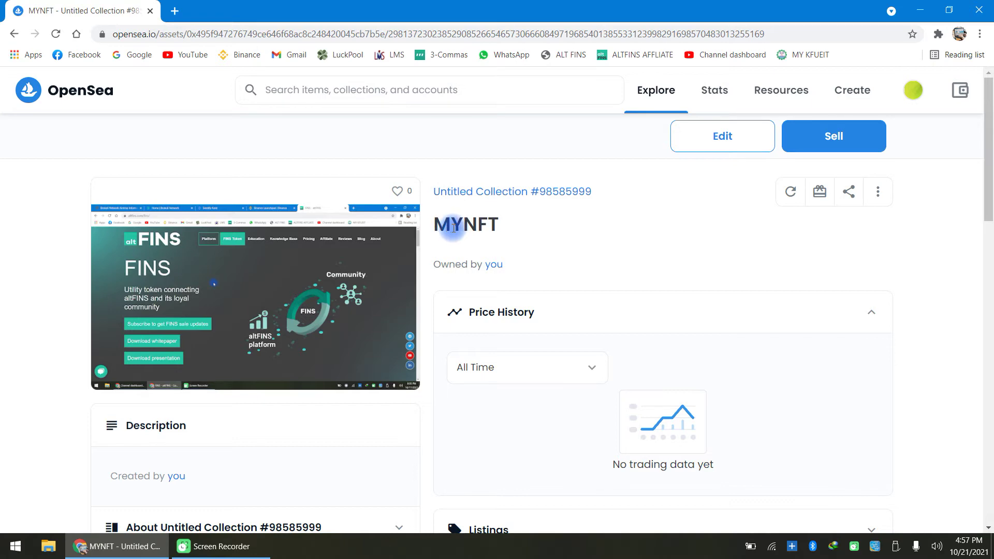
scroll(511, 261, down, 2)
scroll(487, 266, up, 1)
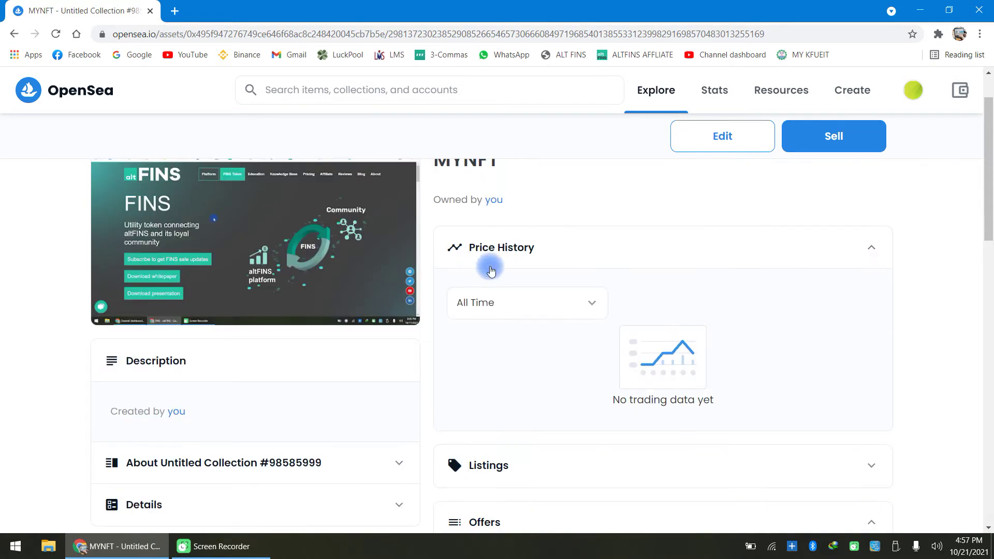
scroll(476, 254, down, 3)
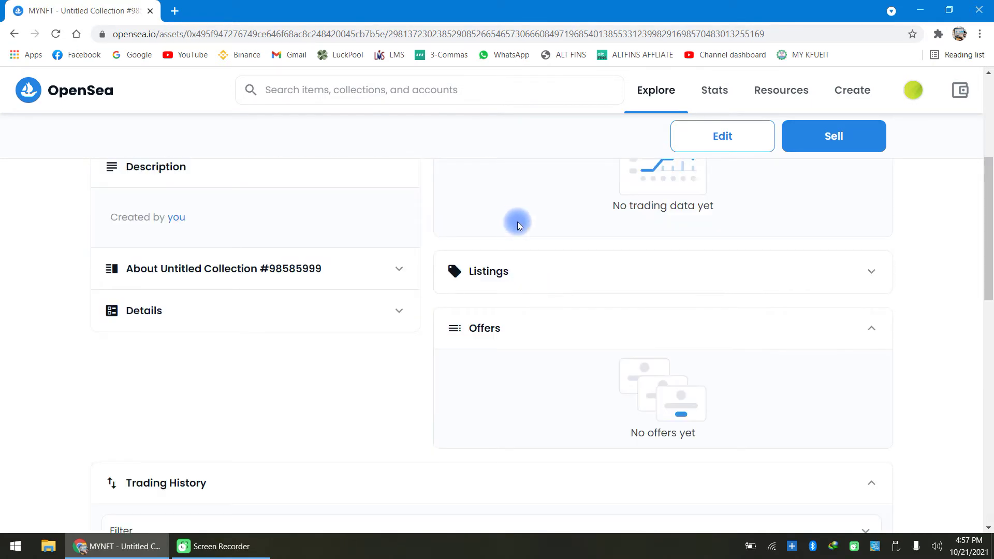
scroll(468, 290, up, 2)
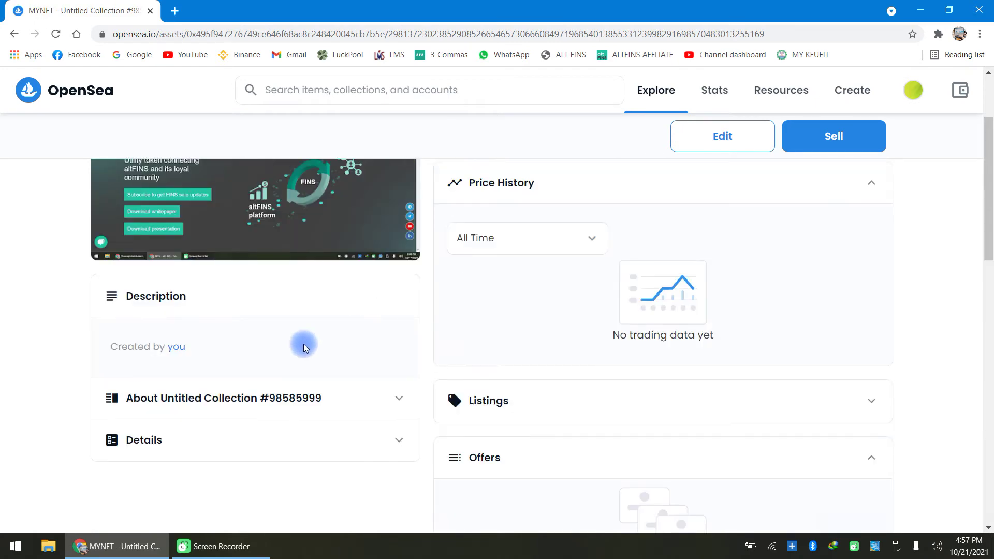
scroll(255, 345, down, 4)
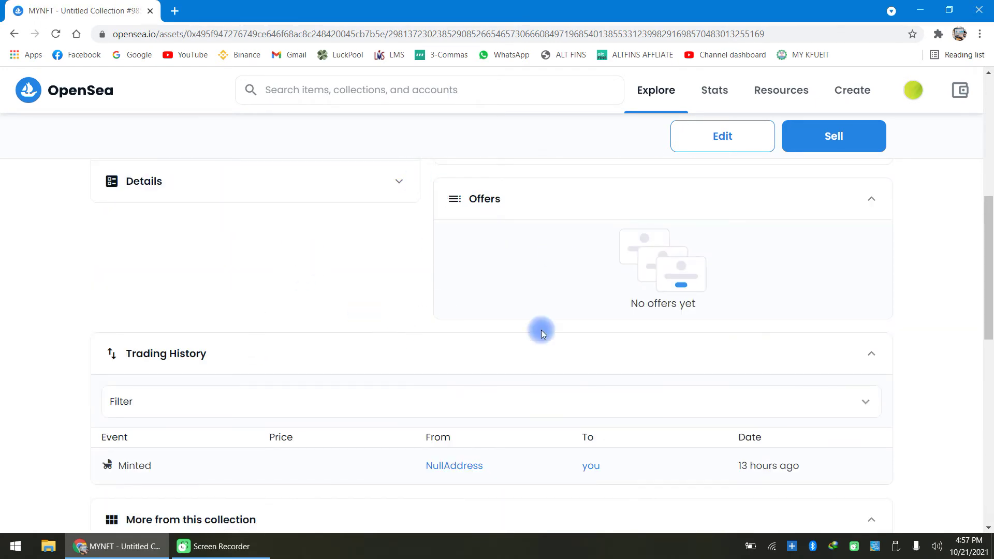
scroll(511, 362, down, 5)
scroll(512, 366, up, 1)
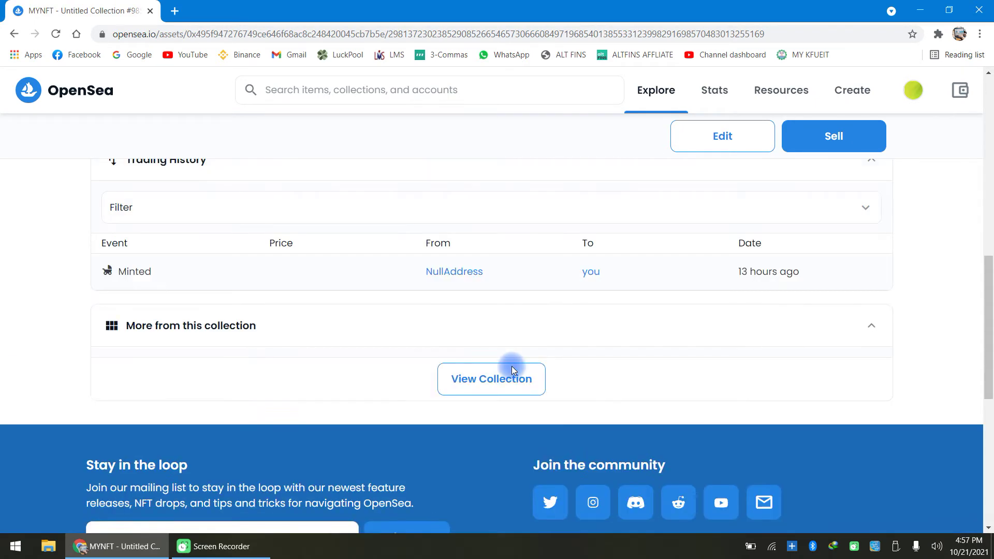
scroll(511, 365, up, 10)
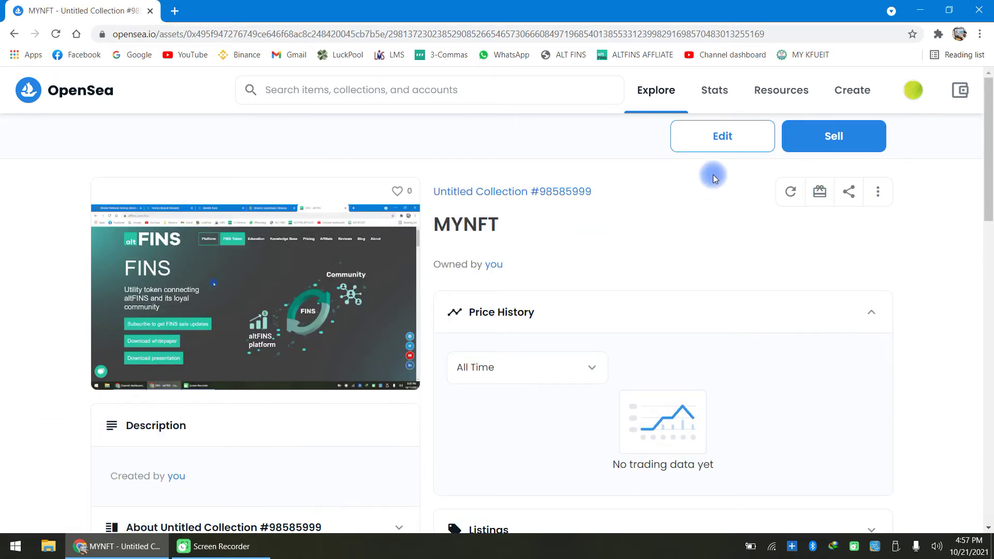
- Expand the item's Listings section and examine it alongside Price History and Offers
scroll(628, 273, down, 3)
click(603, 338)
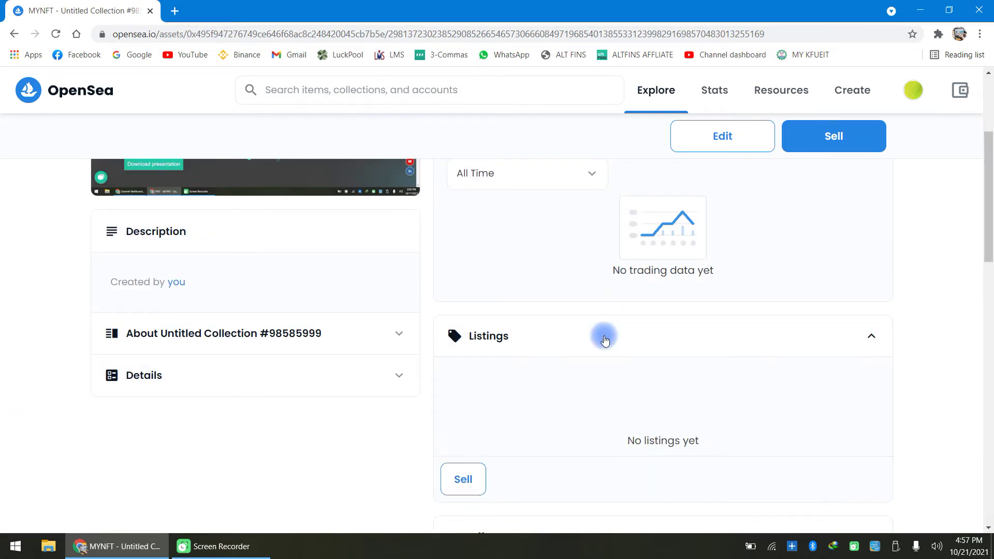
scroll(604, 339, down, 3)
scroll(604, 337, up, 4)
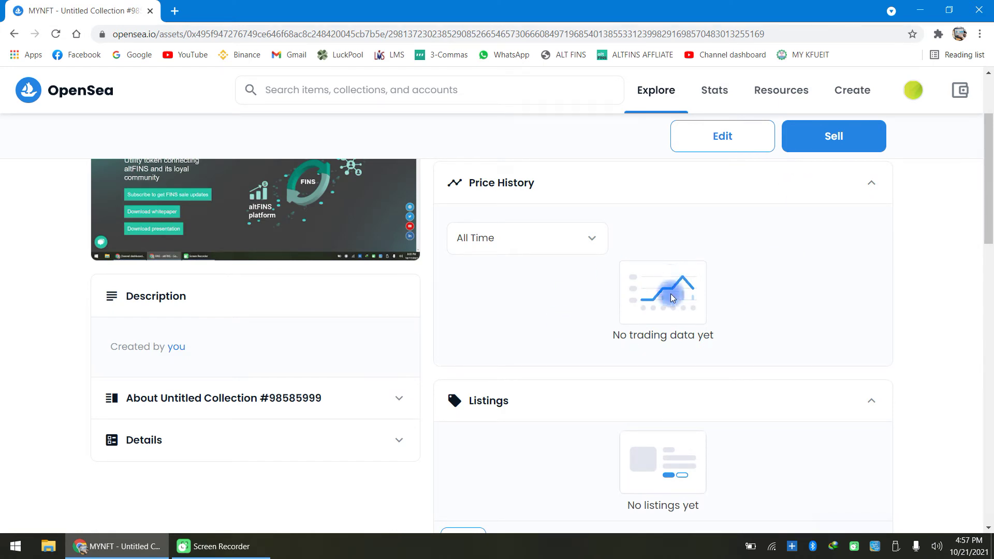
scroll(733, 264, down, 3)
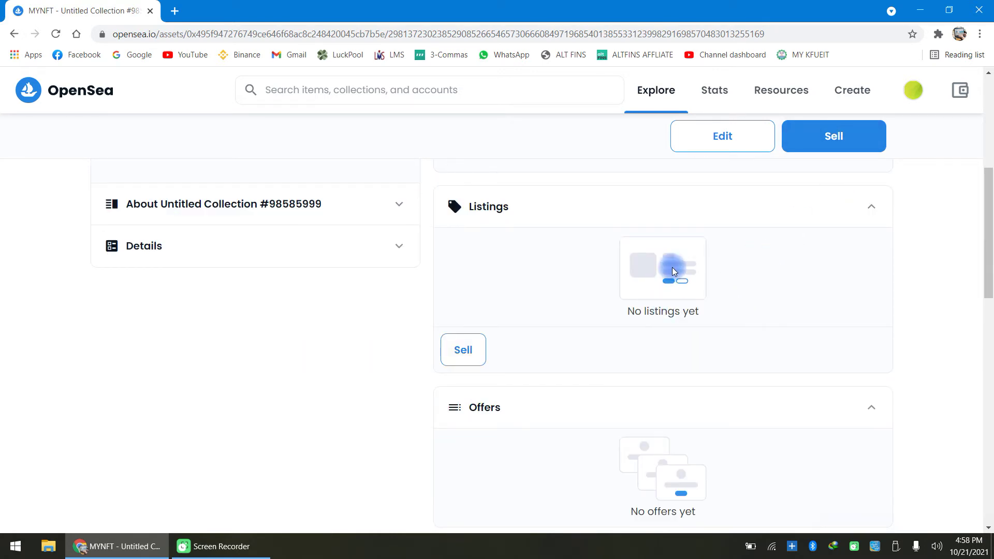
- Start a sale listing for MYNFT and look over its sale type and price fields
click(823, 139)
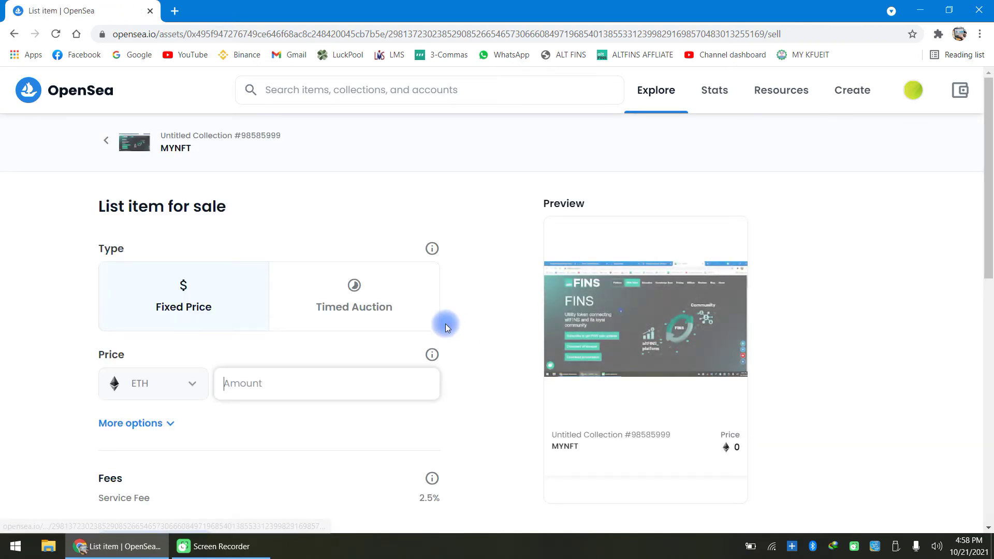
drag(103, 207, 226, 210)
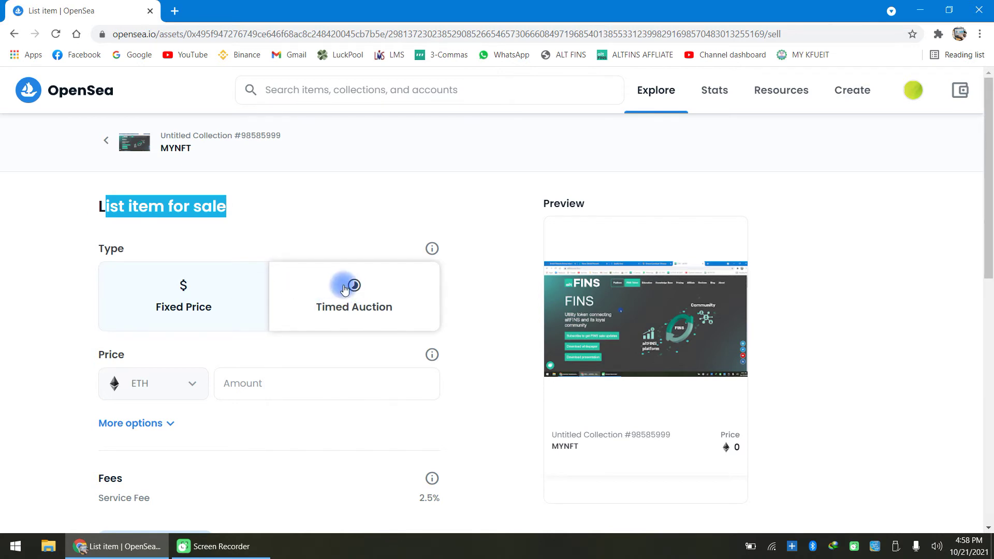
scroll(165, 307, down, 1)
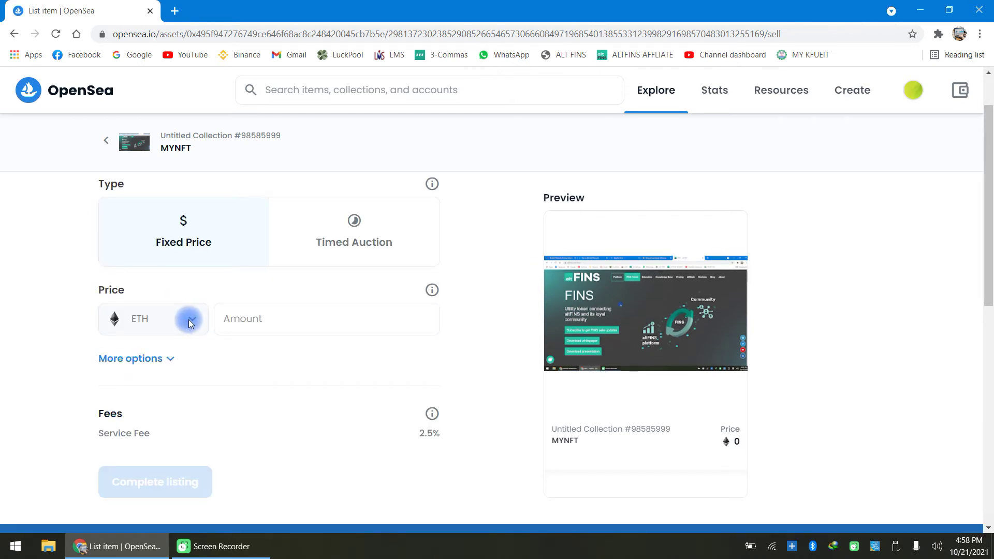
- Set the fixed sale price to 0.2 ETH
click(247, 316)
click(244, 340)
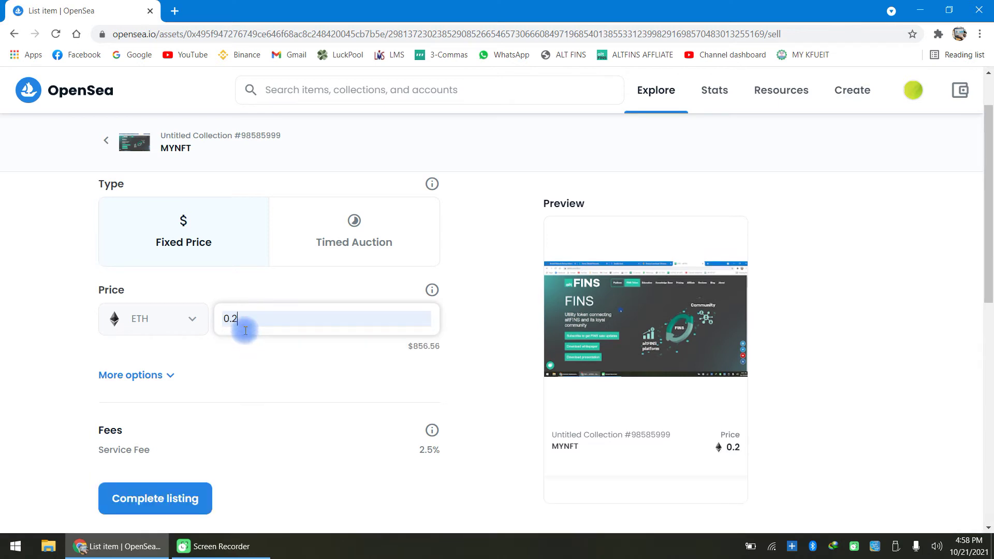
drag(412, 348, 442, 352)
click(383, 354)
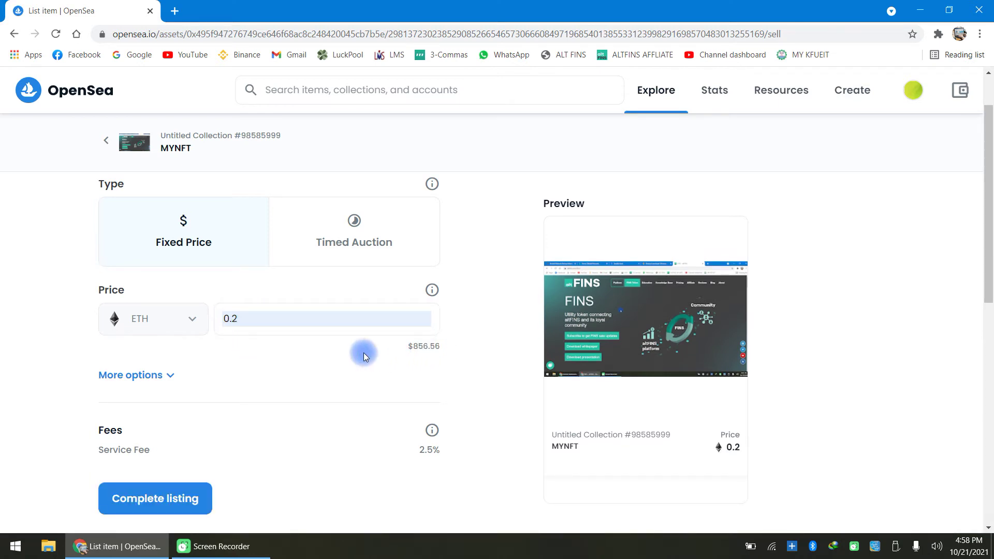
- Reveal the additional listing options and switch the sale type to Timed Auction
click(151, 375)
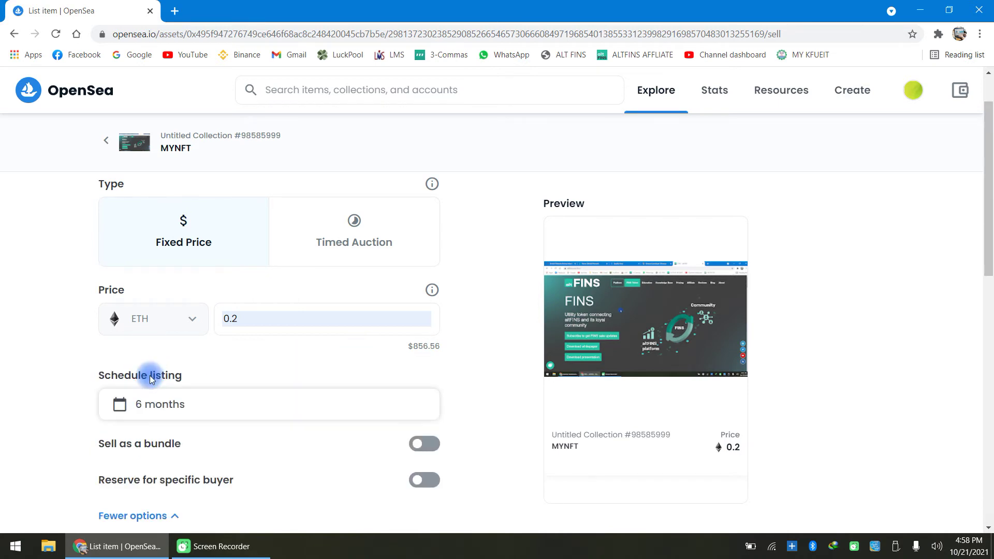
click(343, 227)
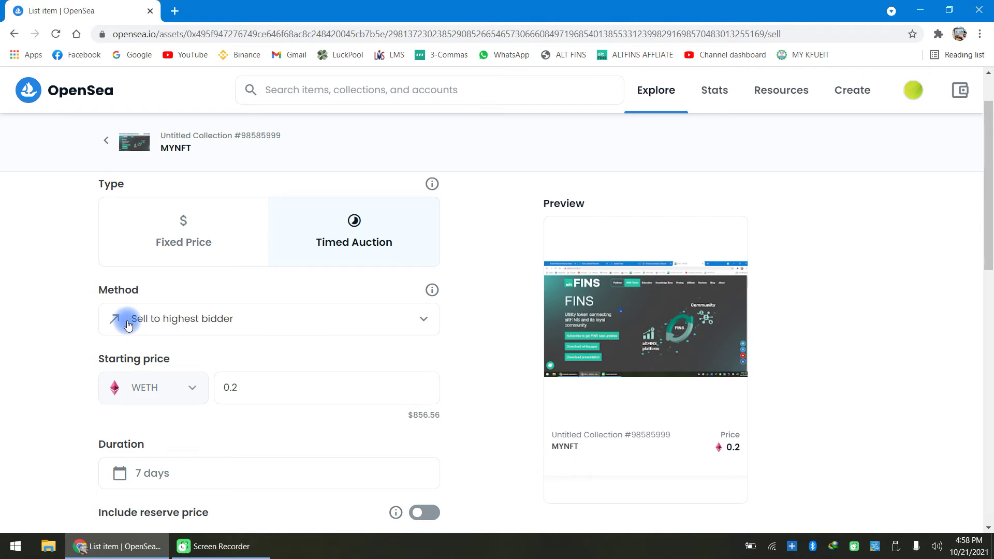
scroll(204, 330, down, 1)
- Set the auction's starting price to 0.5 WETH
click(255, 323)
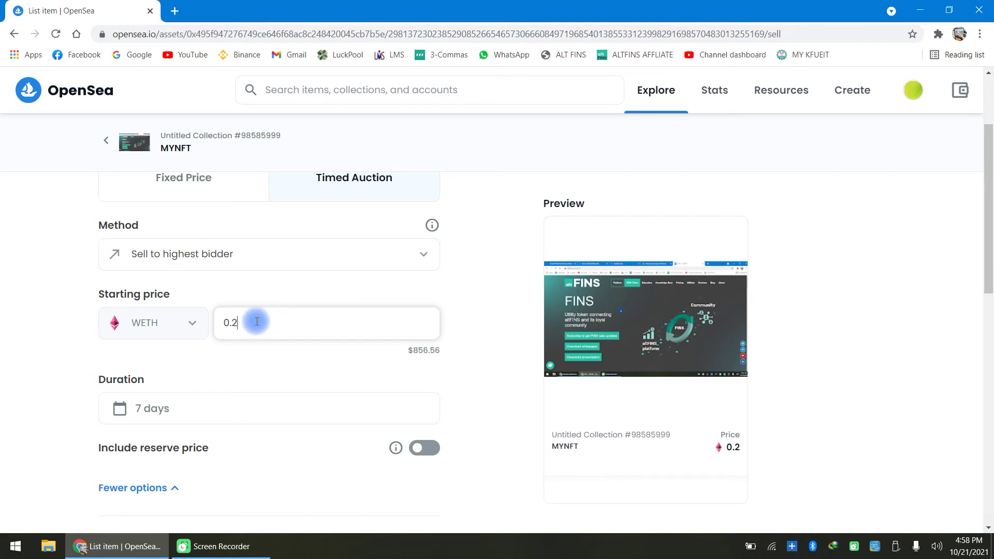
key(BackSpace)
text(1)
key(BackSpace)
text(5)
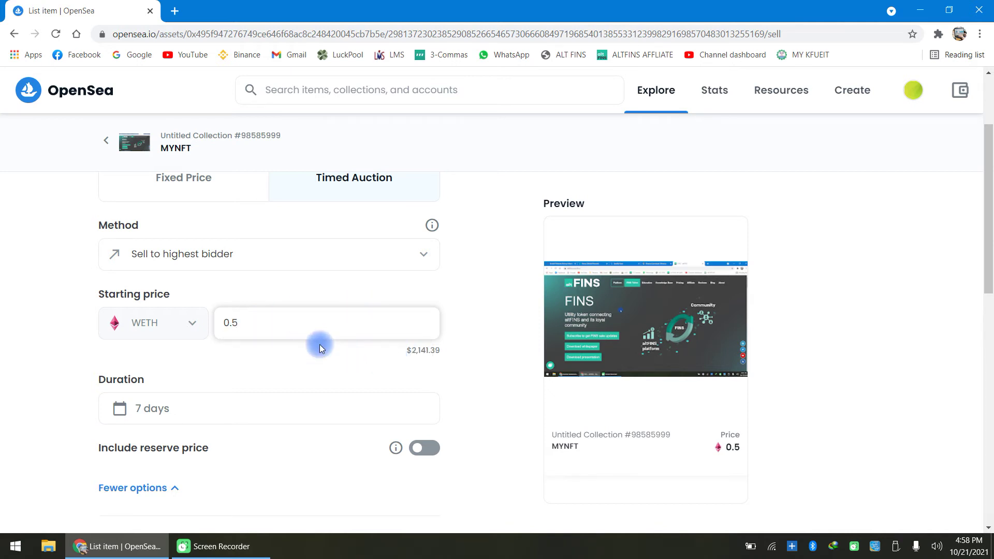
- Turn on the reserve price option for the timed auction
scroll(153, 282, down, 1)
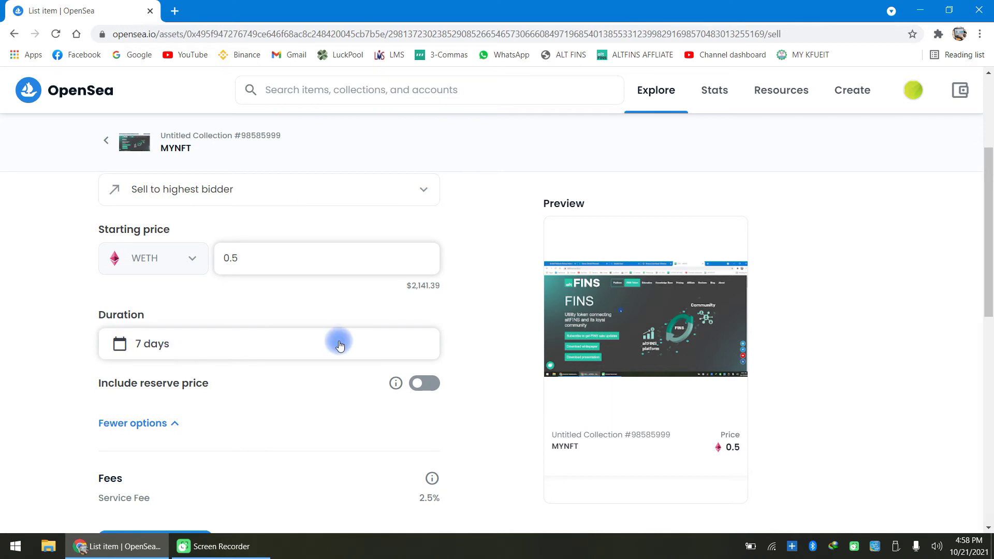
scroll(311, 340, down, 1)
click(426, 319)
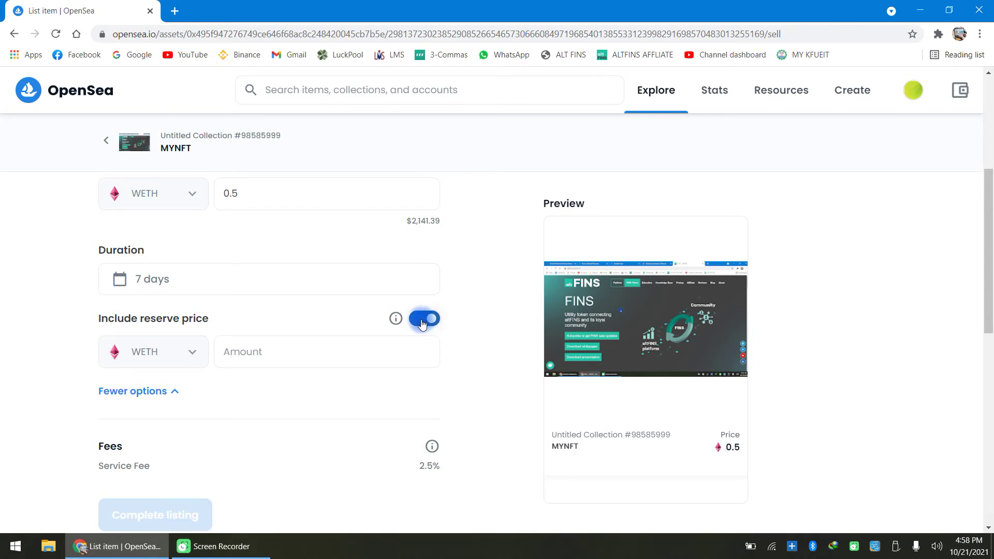
- Set the auction's reserve price to 1 WETH
click(308, 359)
click(268, 355)
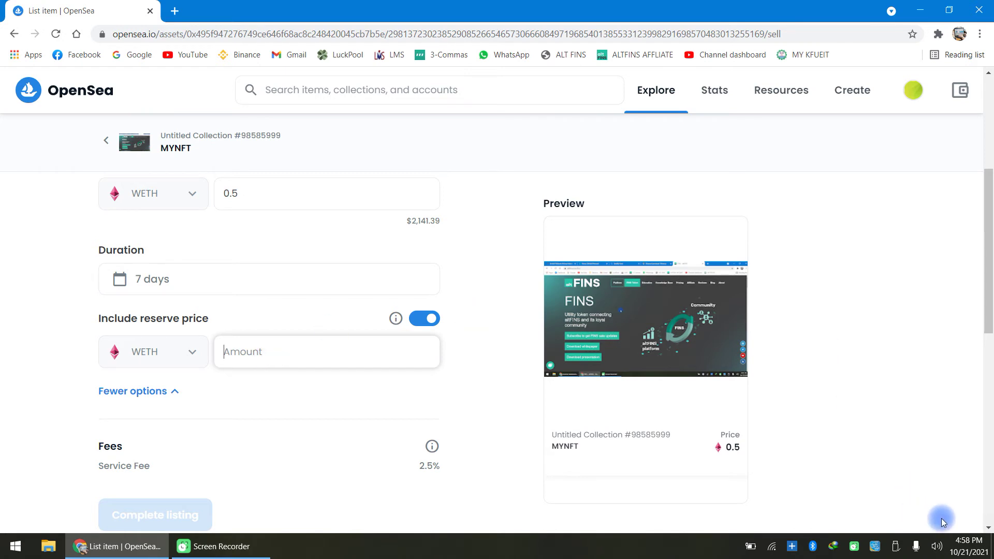
text(1)
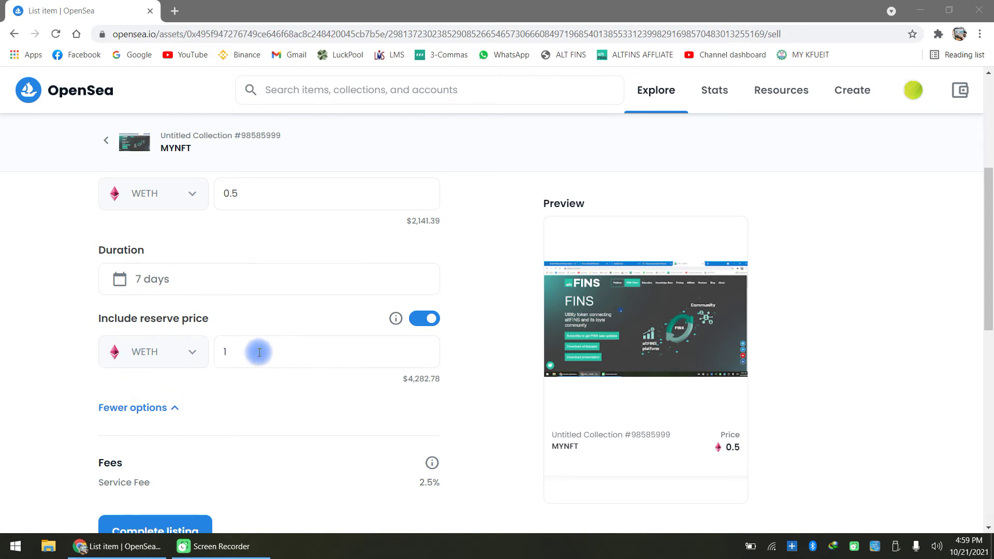
- Turn off the reserve price option for the timed auction
click(422, 319)
scroll(139, 214, down, 3)
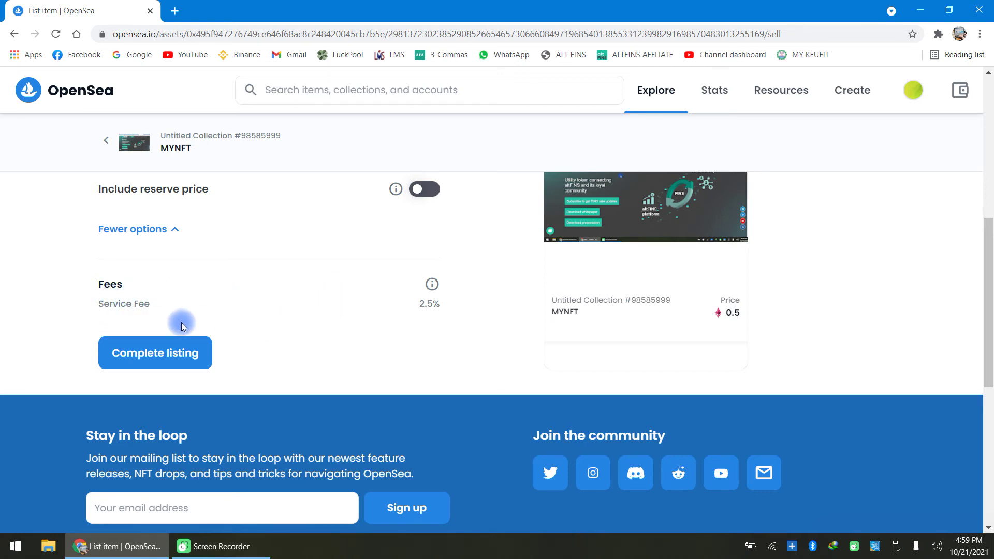
scroll(301, 359, up, 1)
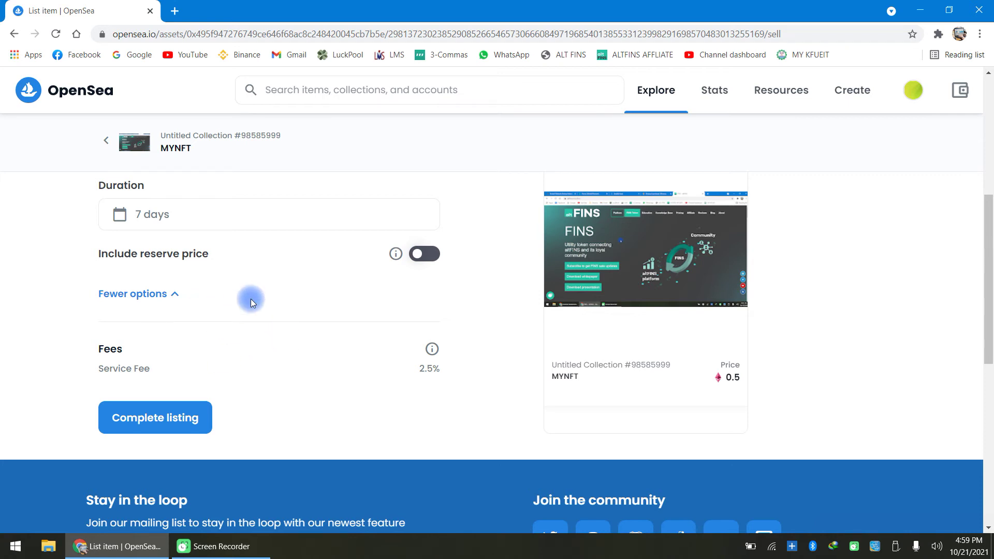
scroll(253, 308, up, 6)
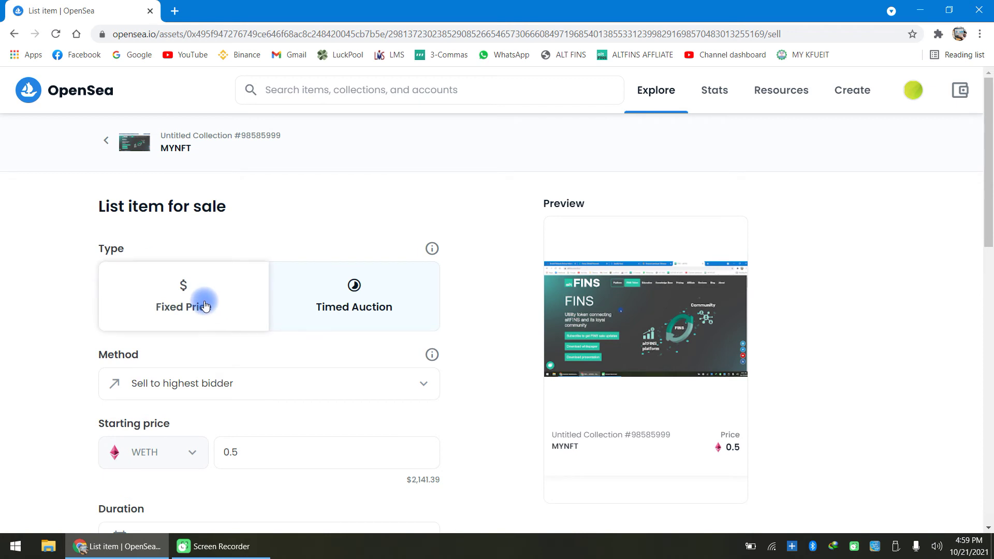
- Submit the timed auction listing for MYNFT to bring up the MetaMask transaction request
scroll(218, 313, down, 4)
scroll(270, 336, down, 1)
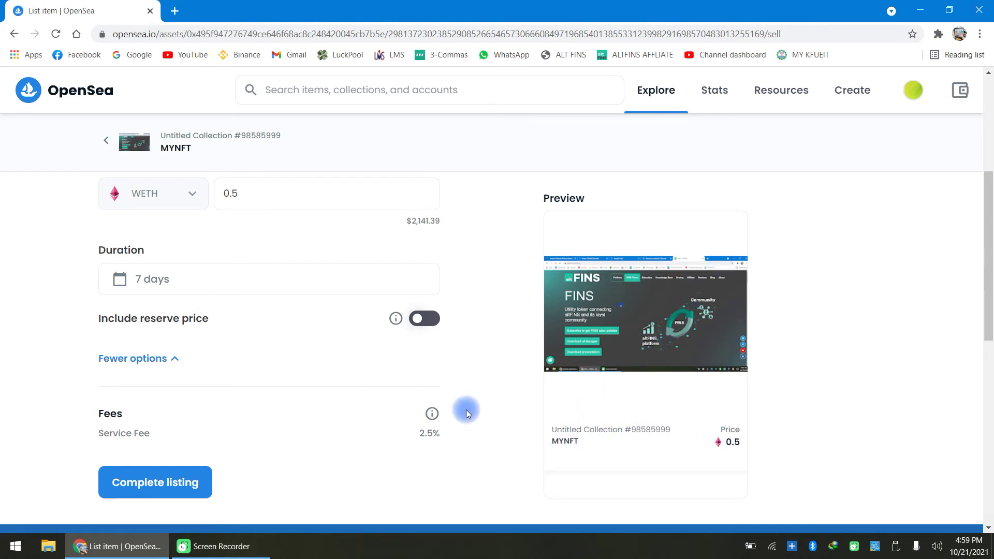
scroll(474, 409, down, 3)
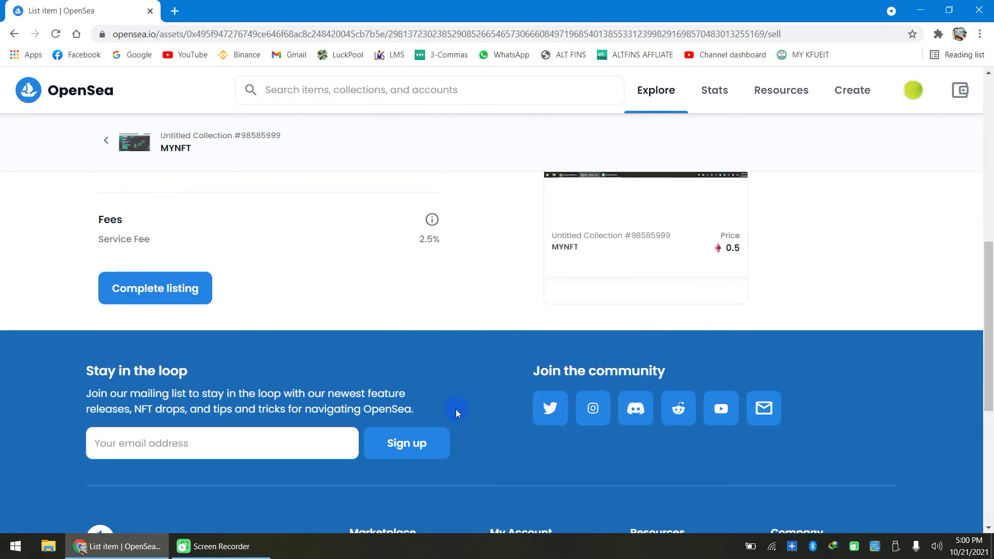
click(175, 295)
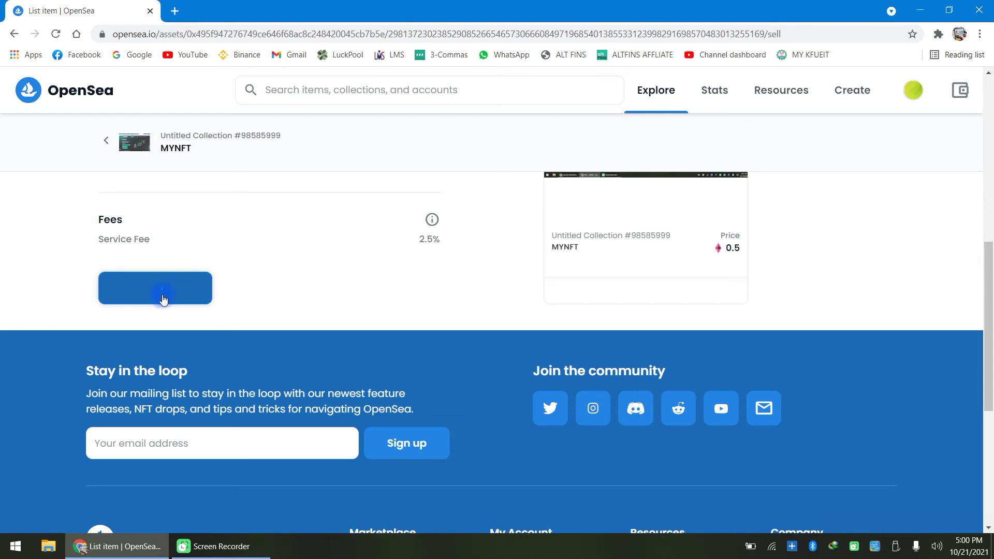
click(152, 253)
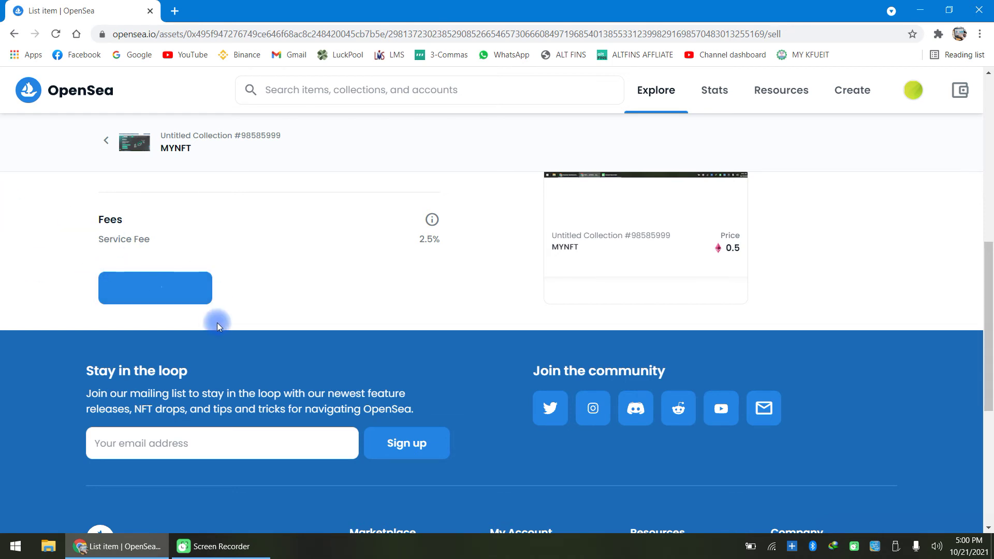
scroll(216, 322, up, 5)
scroll(216, 322, down, 4)
scroll(217, 322, up, 8)
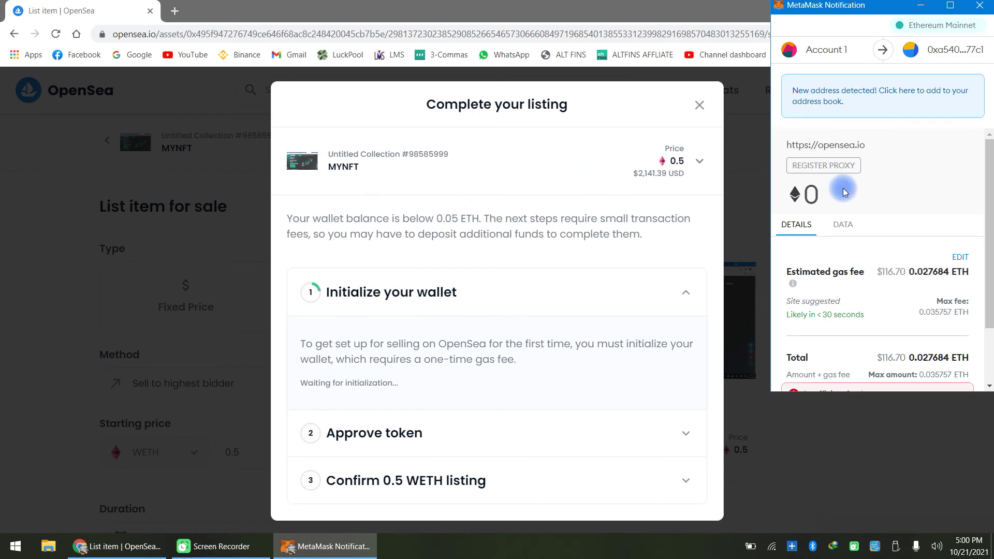
- Examine the estimated gas fee, the total and the funds status in MetaMask's Register Proxy request
scroll(842, 191, down, 2)
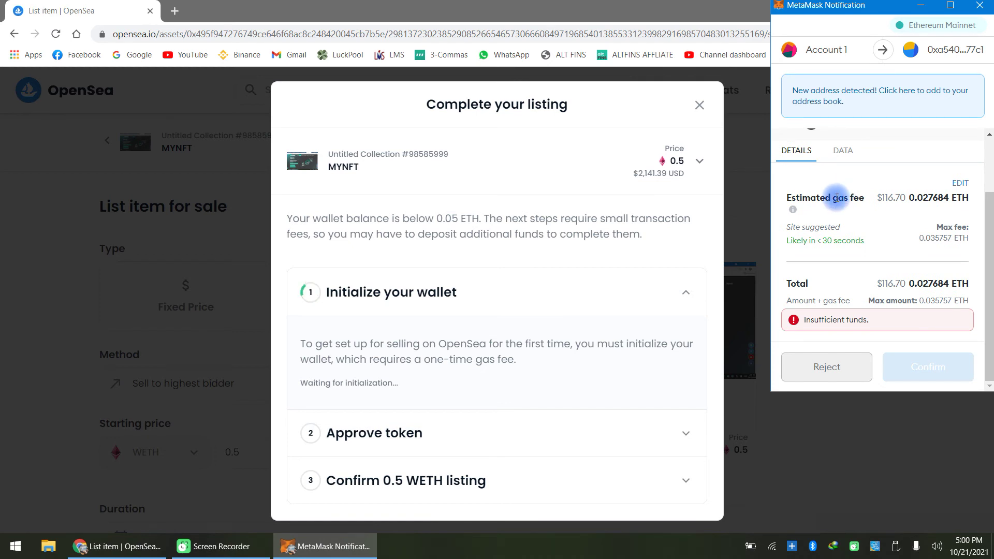
drag(791, 198, 883, 198)
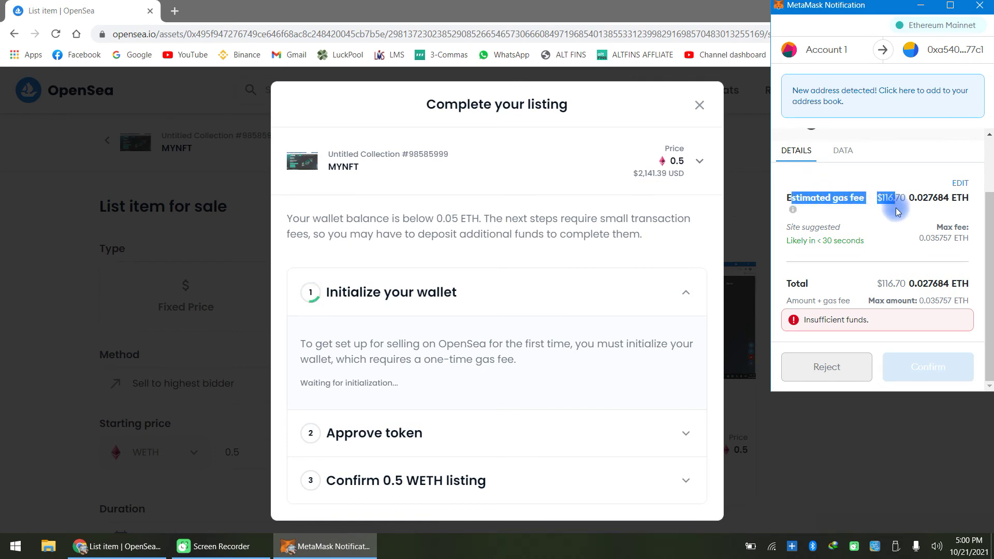
click(894, 215)
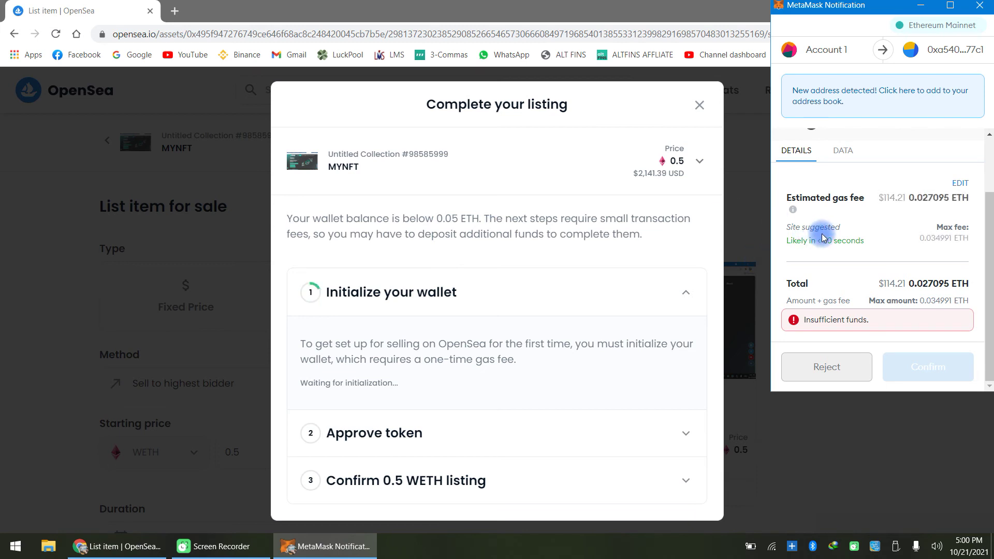
drag(883, 198, 909, 196)
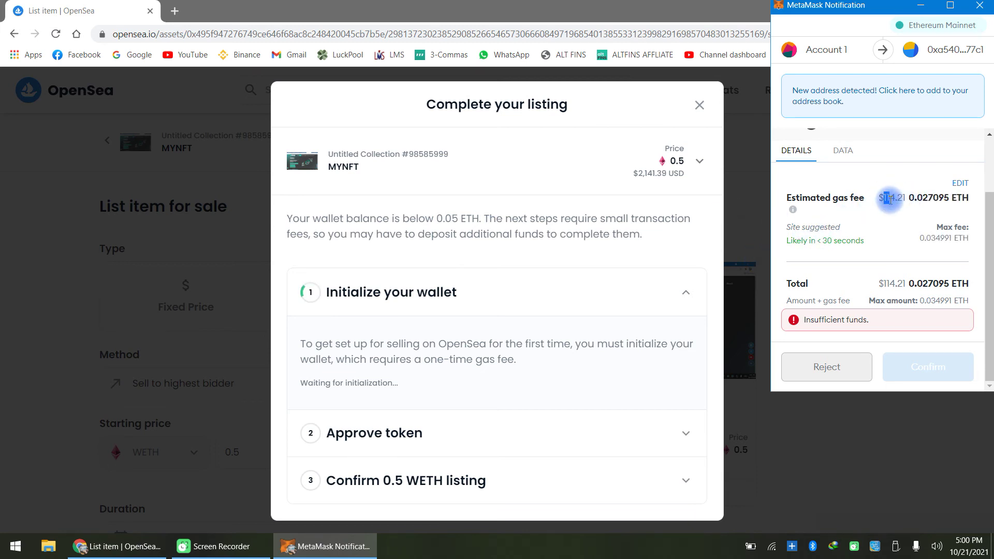
click(896, 201)
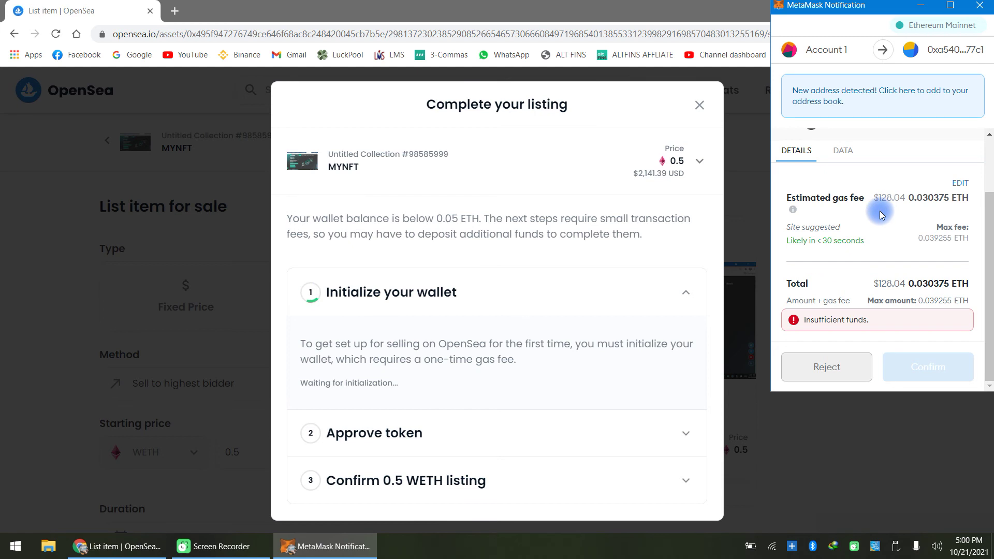
mouse_move(793, 201)
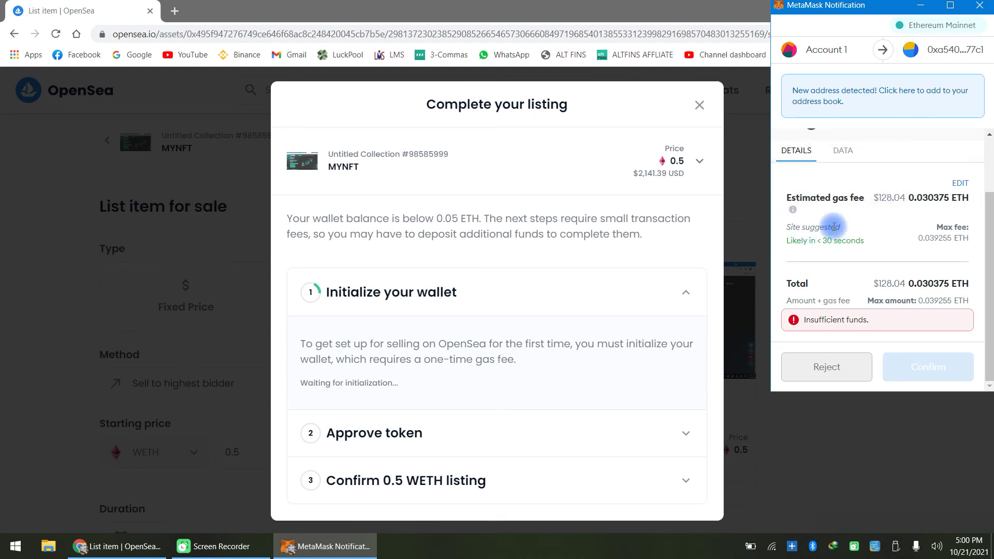
scroll(862, 264, up, 3)
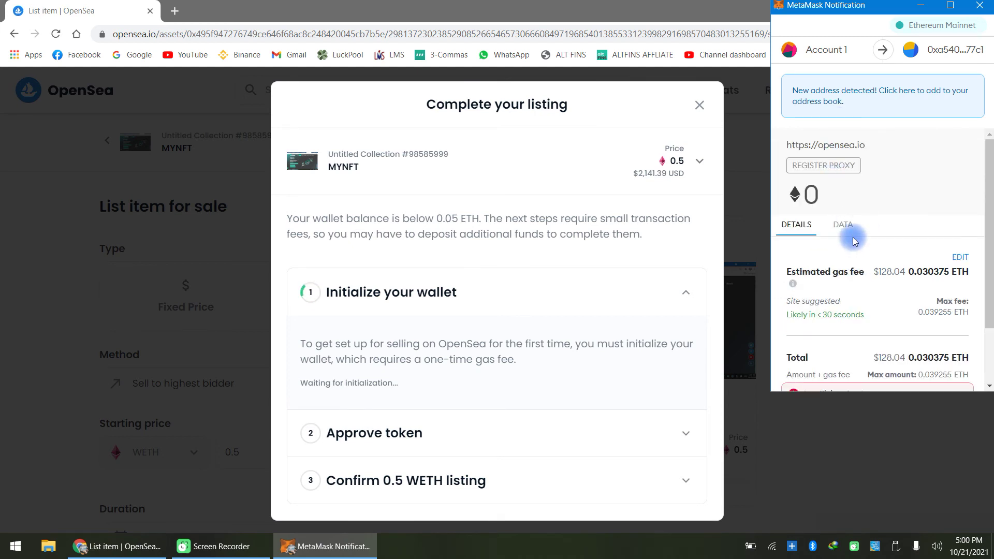
scroll(860, 228, down, 3)
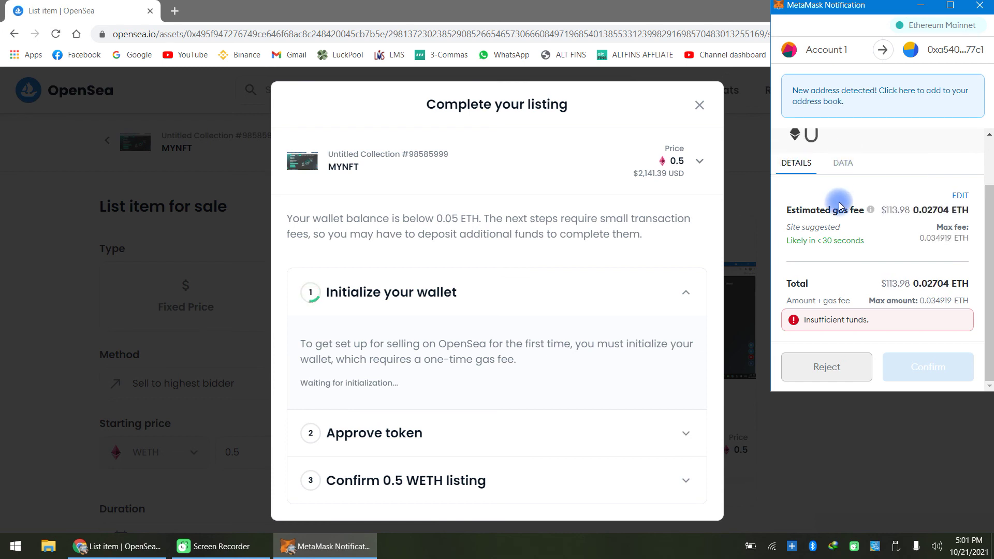
drag(792, 210, 849, 210)
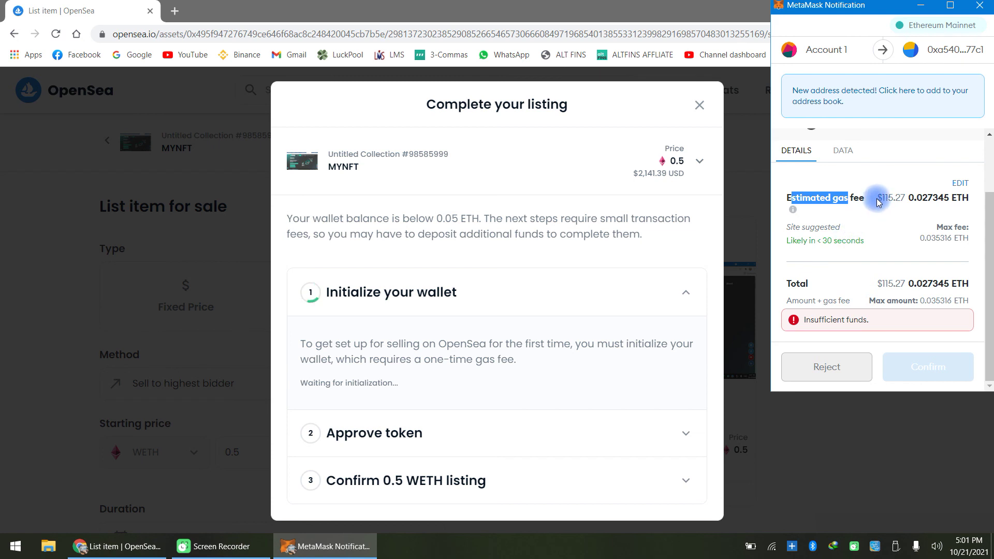
drag(878, 202, 905, 200)
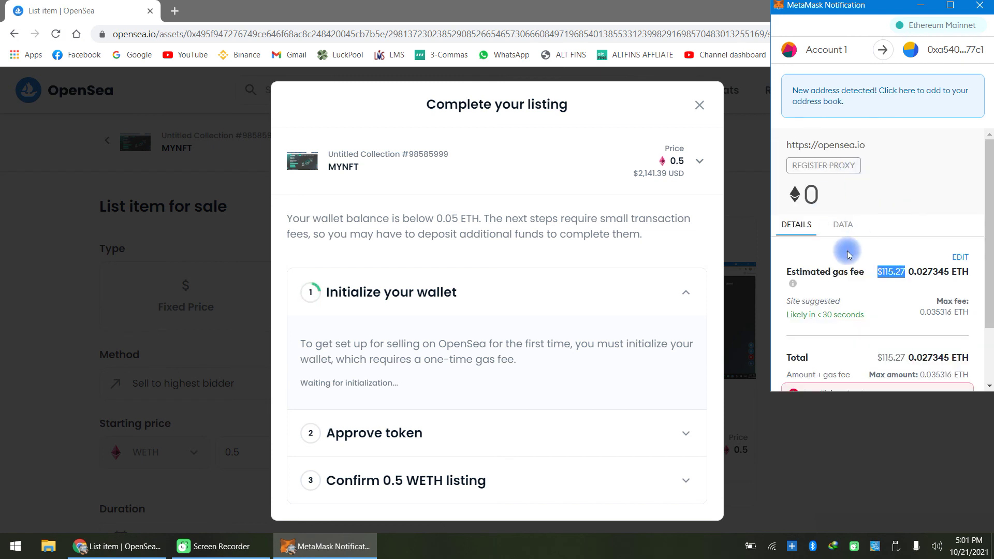
scroll(849, 251, down, 2)
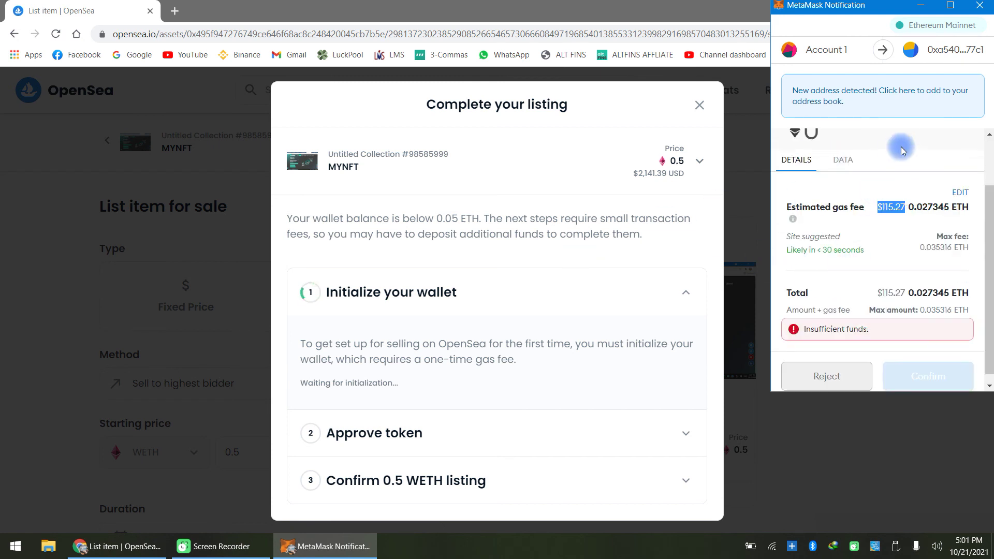
- Expand and read the wallet initialization, token approval and listing confirmation stages of the listing process
click(579, 274)
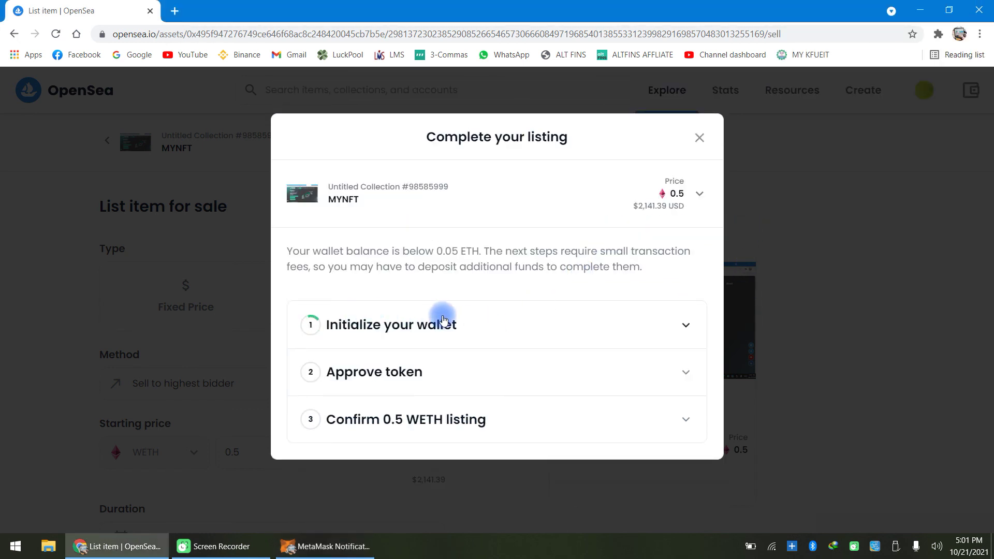
click(554, 324)
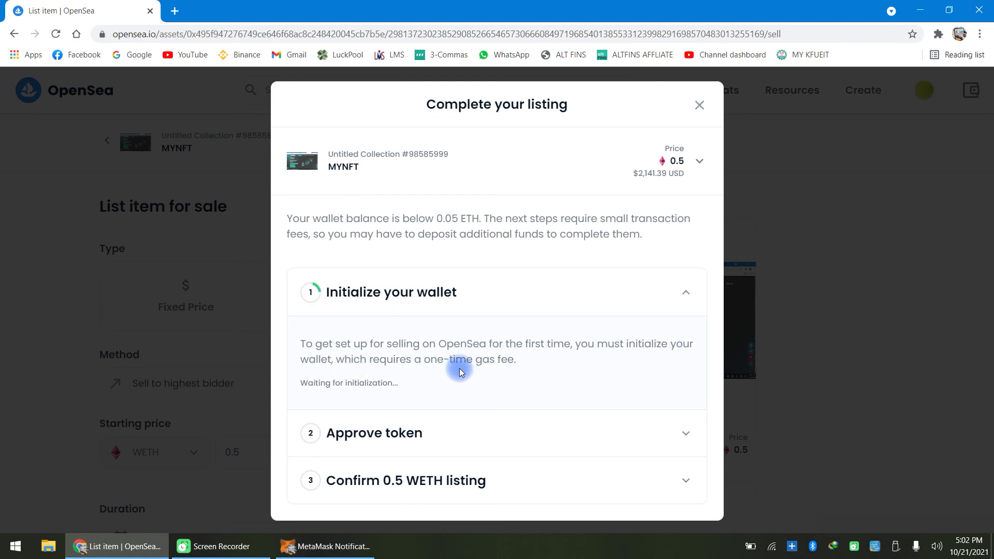
click(418, 434)
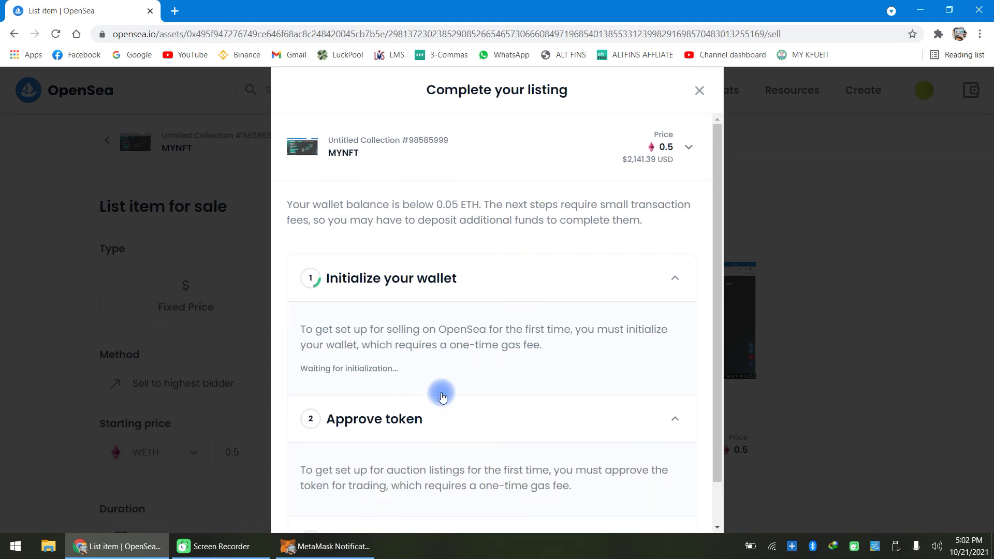
scroll(441, 394, down, 1)
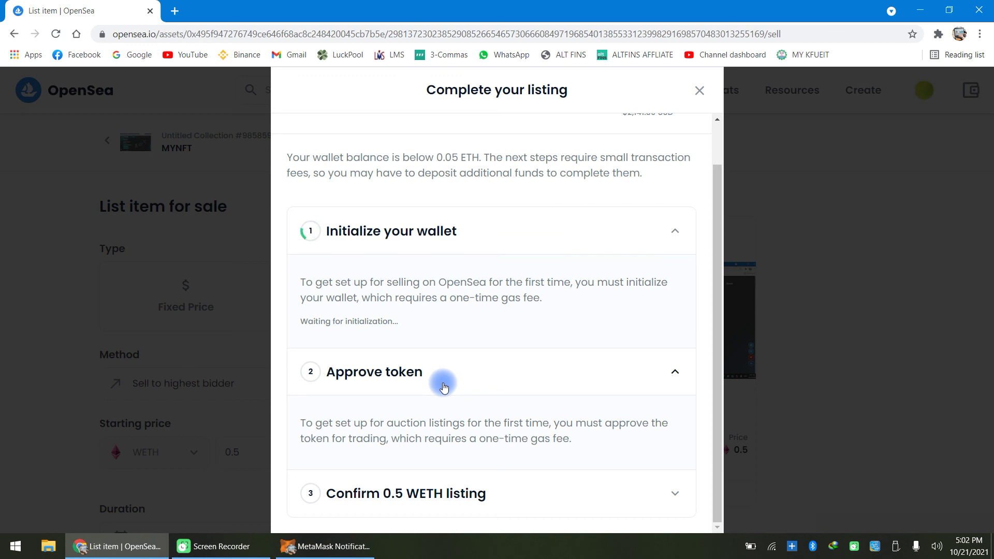
click(393, 492)
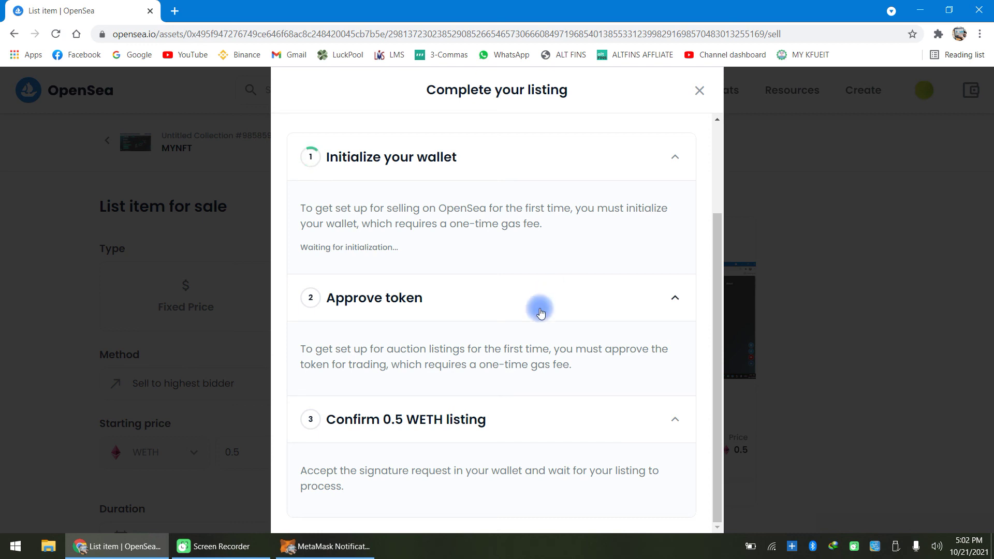
scroll(538, 309, up, 3)
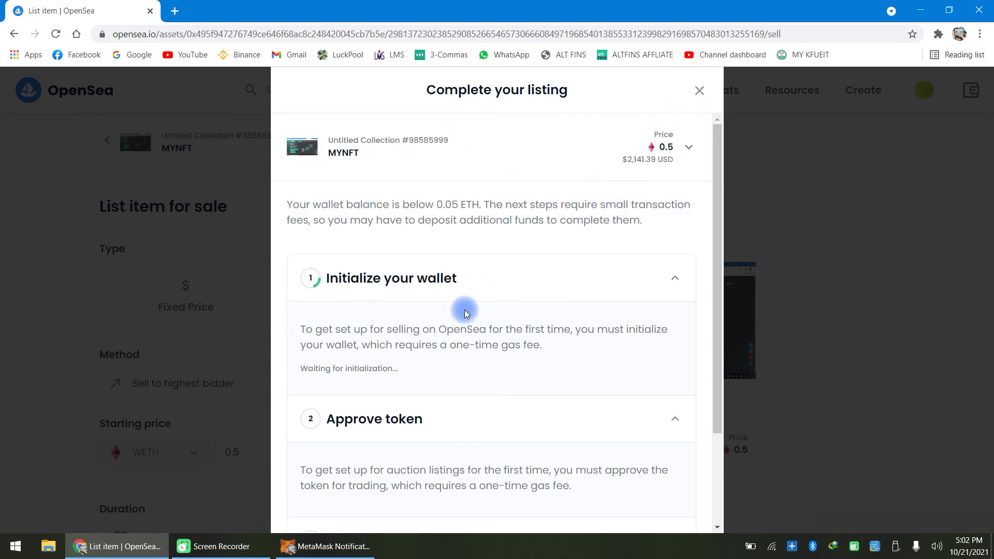
scroll(464, 310, down, 3)
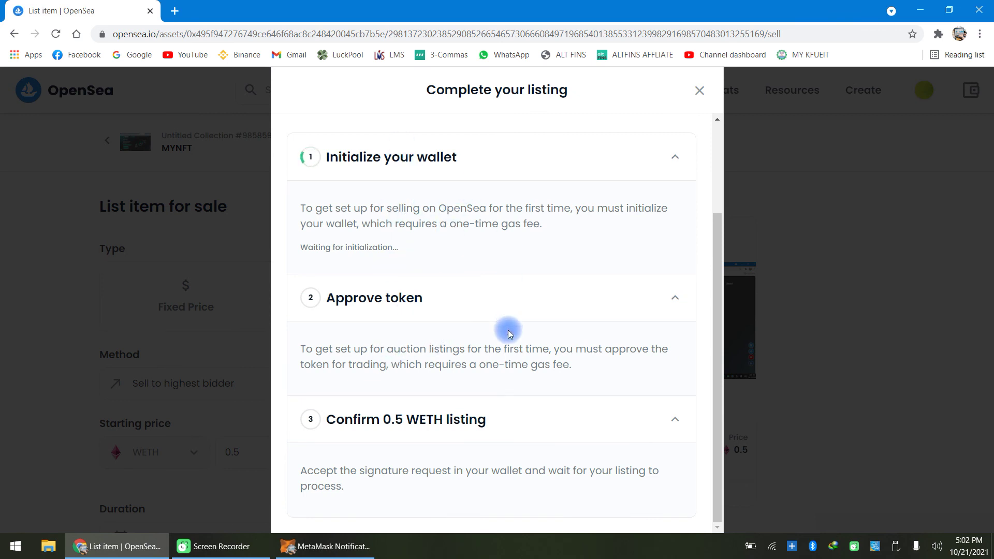
- Close the listing completion dialog and return to the sale type settings
click(698, 91)
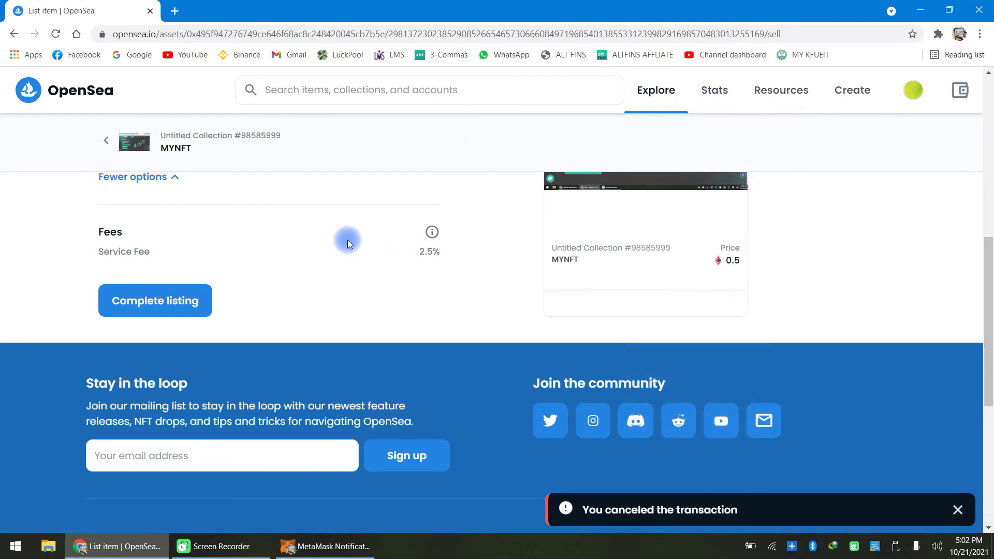
scroll(580, 313, up, 8)
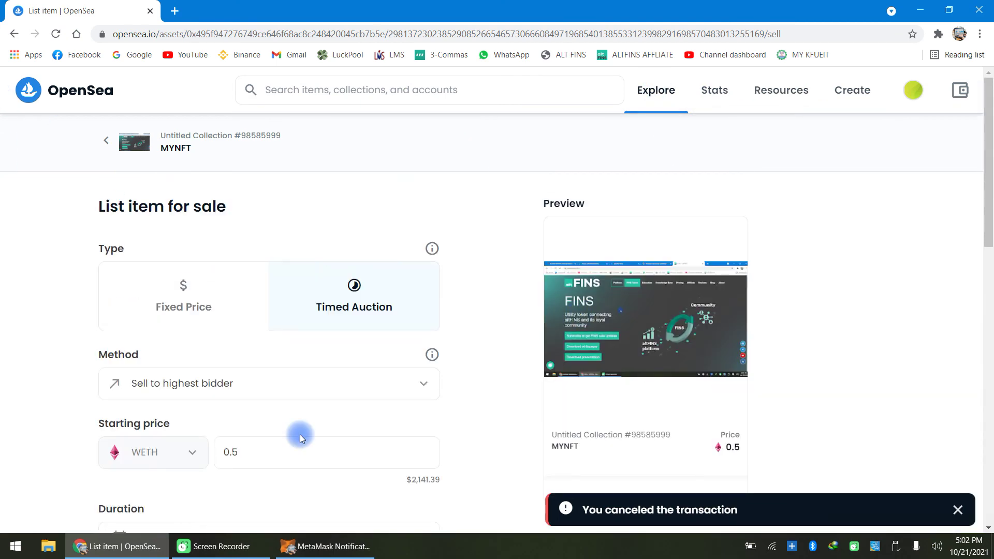
scroll(271, 377, down, 5)
scroll(189, 288, up, 4)
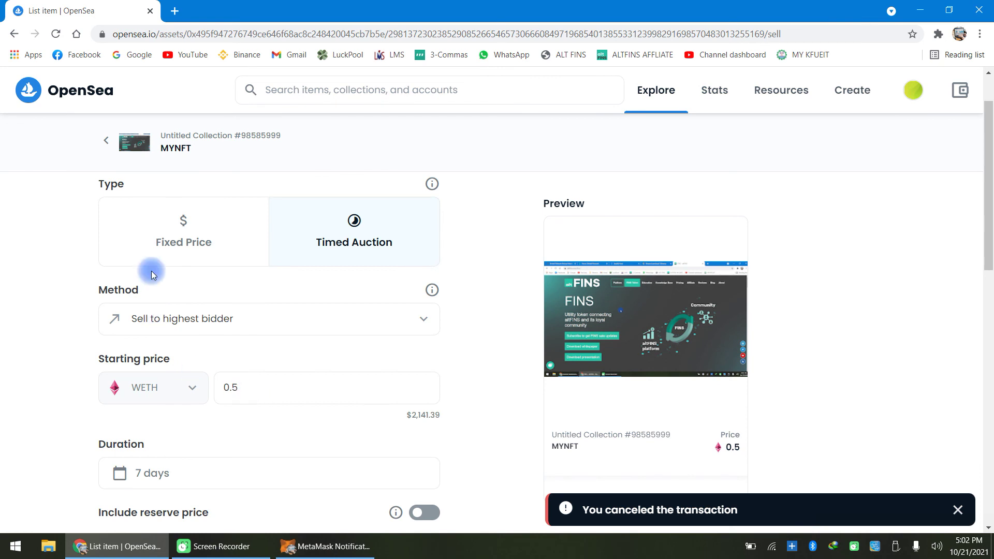